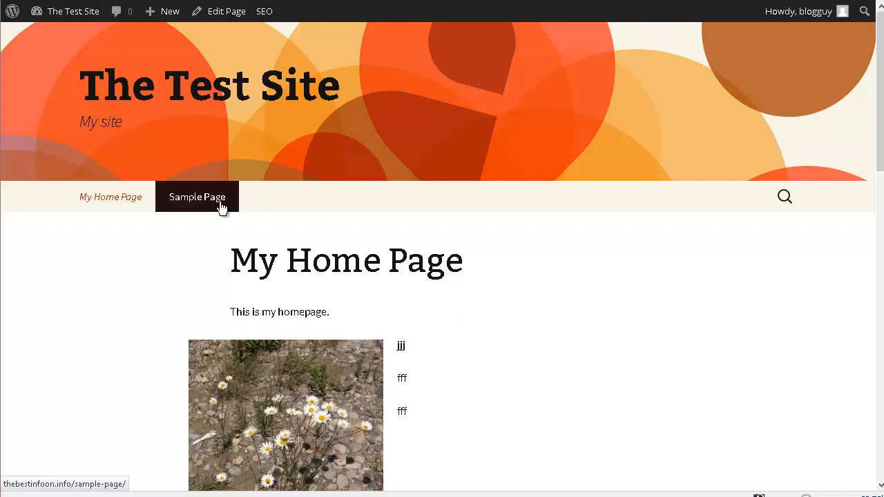
- Look over the site's home page from its header and navigation menu to the widgets in its footer
scroll(661, 301, down, 3)
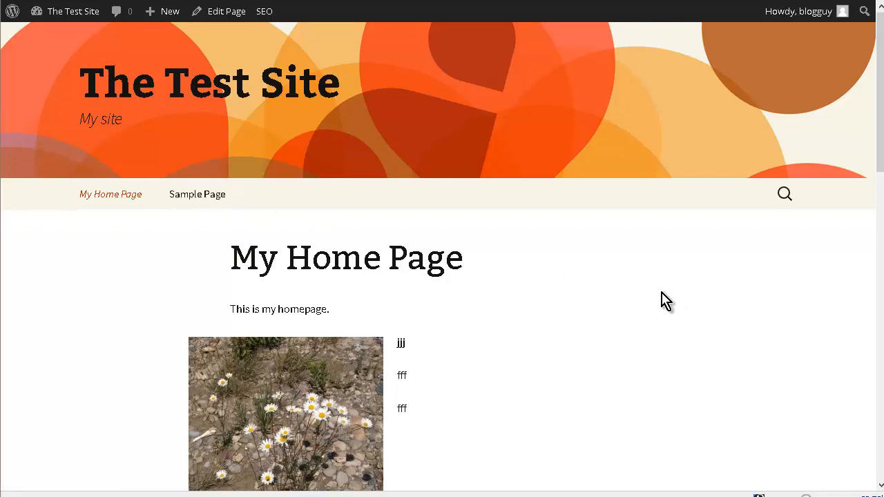
scroll(664, 301, down, 7)
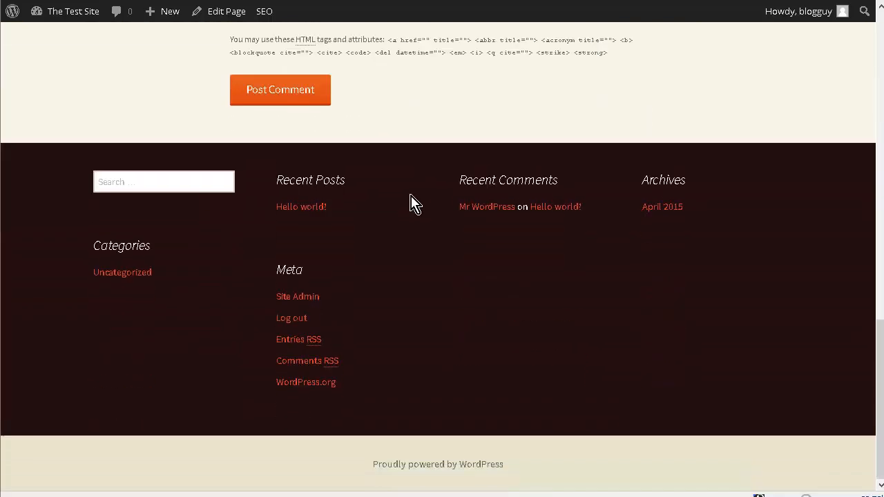
scroll(411, 197, up, 5)
scroll(409, 196, up, 2)
scroll(409, 201, down, 6)
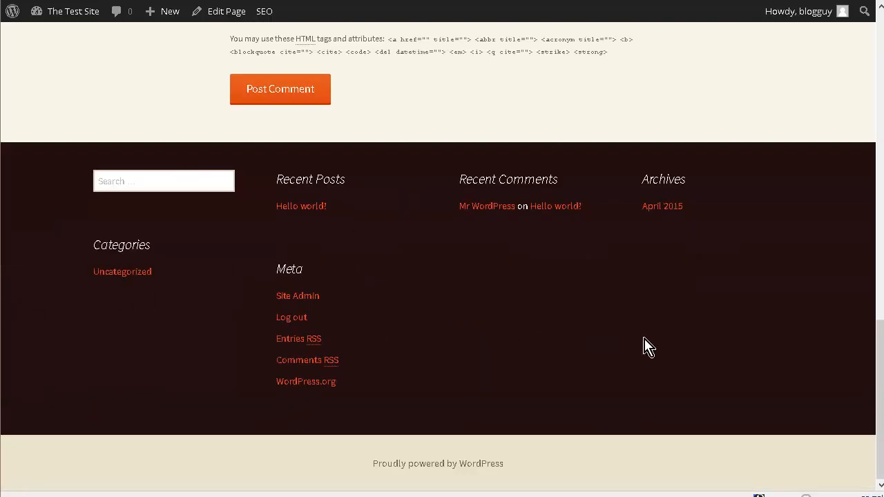
scroll(648, 342, up, 5)
scroll(651, 337, up, 6)
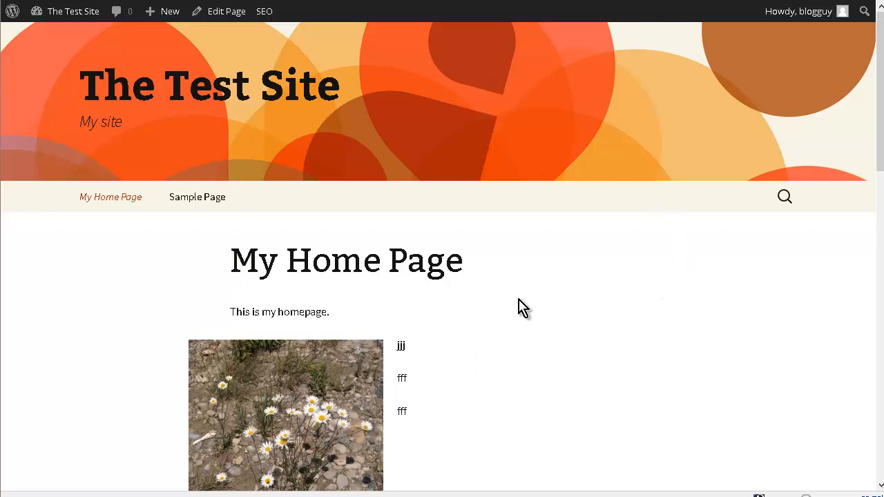
- Go to the site dashboard's list of all posts and move the "Hello world!" post to the trash
mouse_move(69, 19)
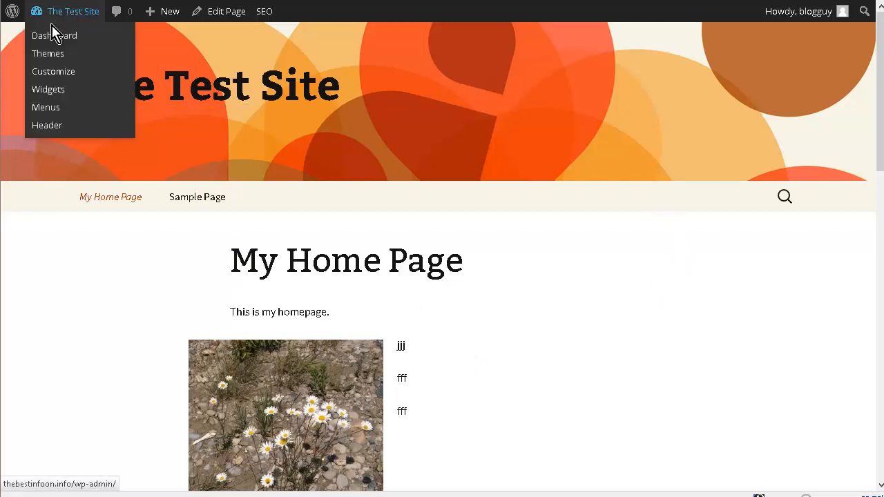
click(50, 38)
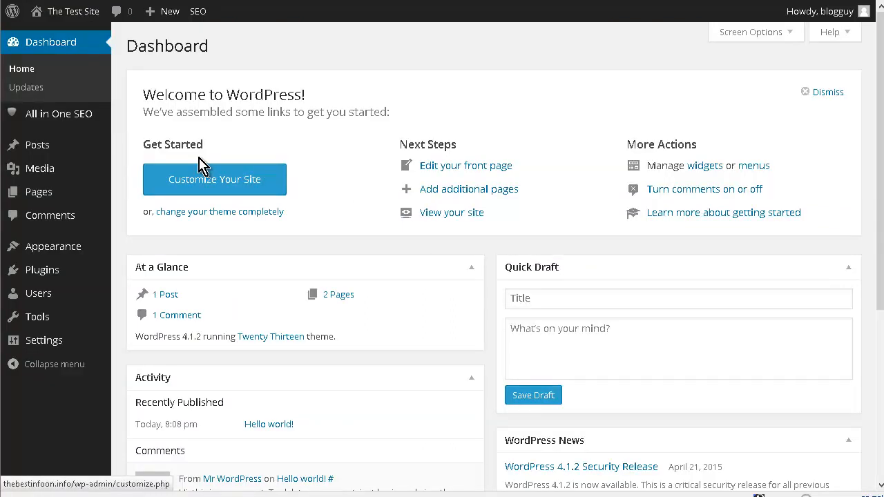
mouse_move(42, 146)
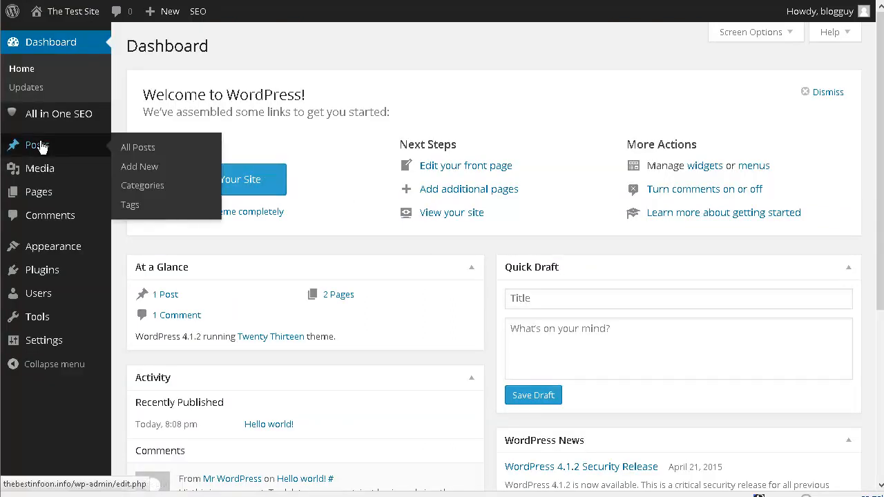
click(152, 153)
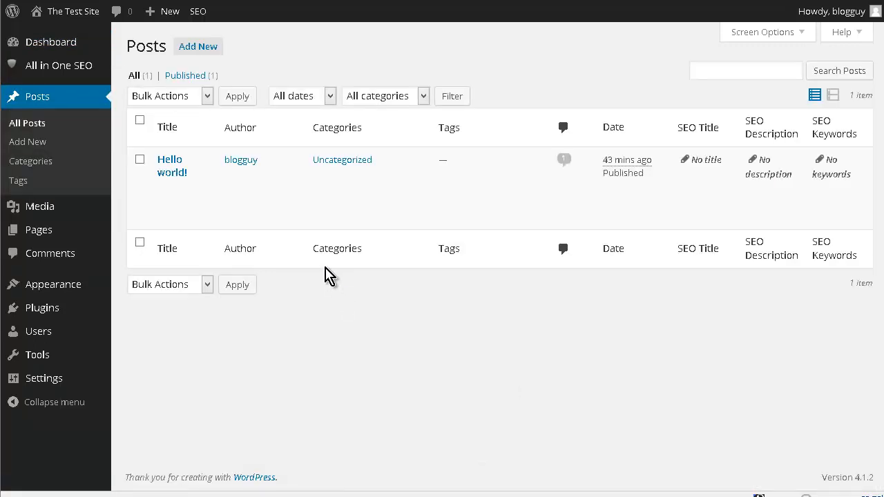
mouse_move(211, 181)
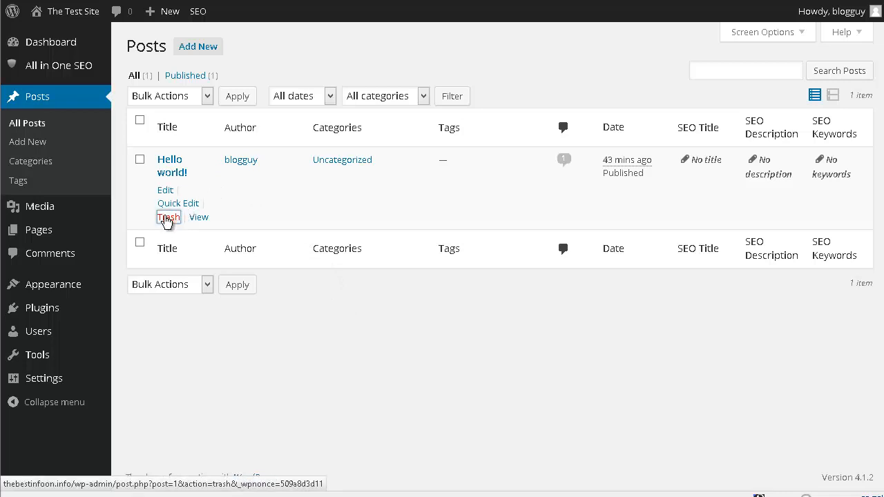
click(167, 219)
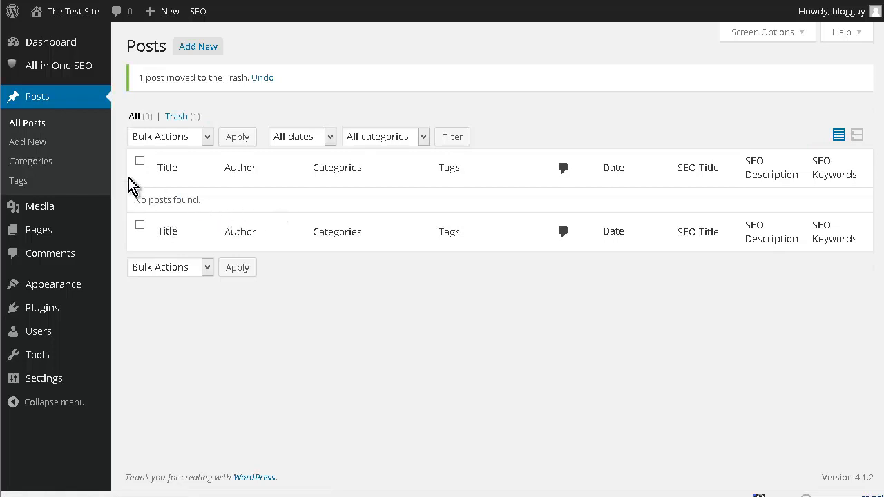
- Show the list of all pages and move "Sample Page" to the trash
mouse_move(48, 236)
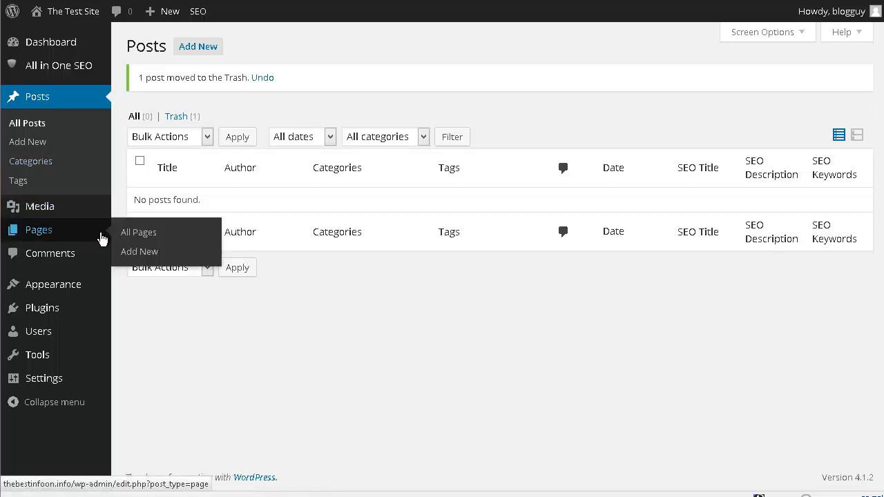
click(147, 233)
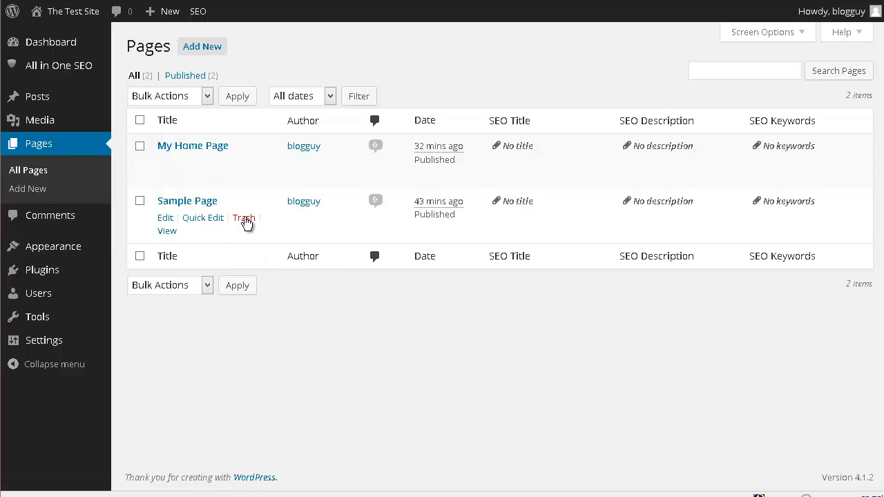
click(246, 220)
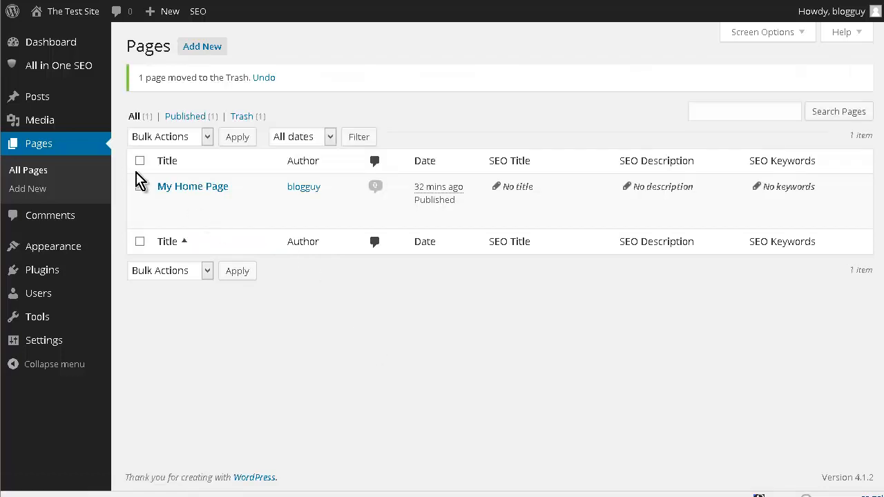
- Add a new post category named "Trees" without a parent category
mouse_move(49, 96)
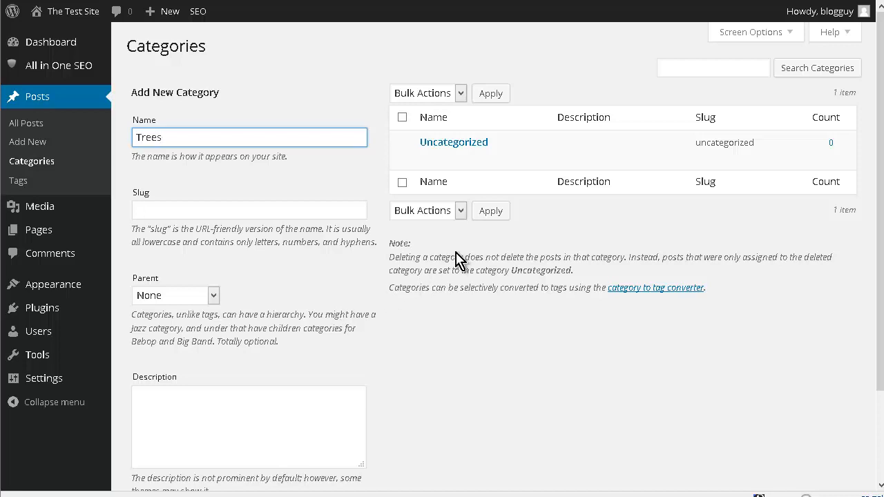
scroll(342, 383, down, 3)
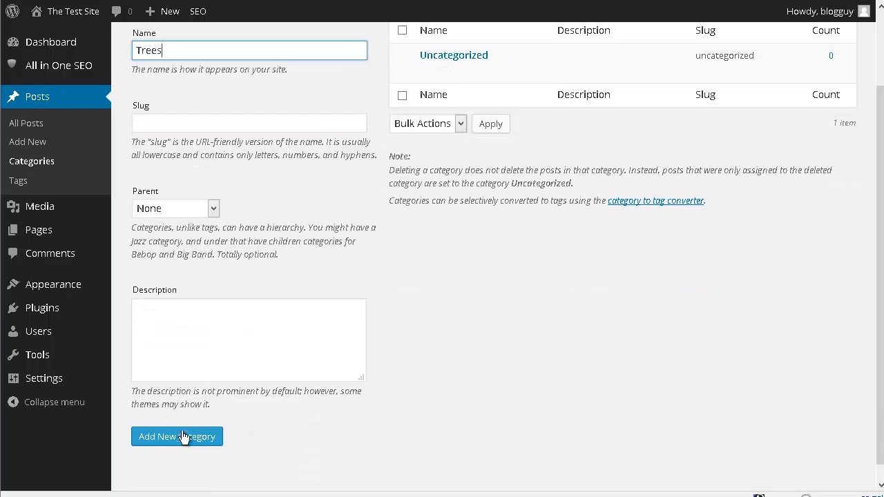
click(183, 437)
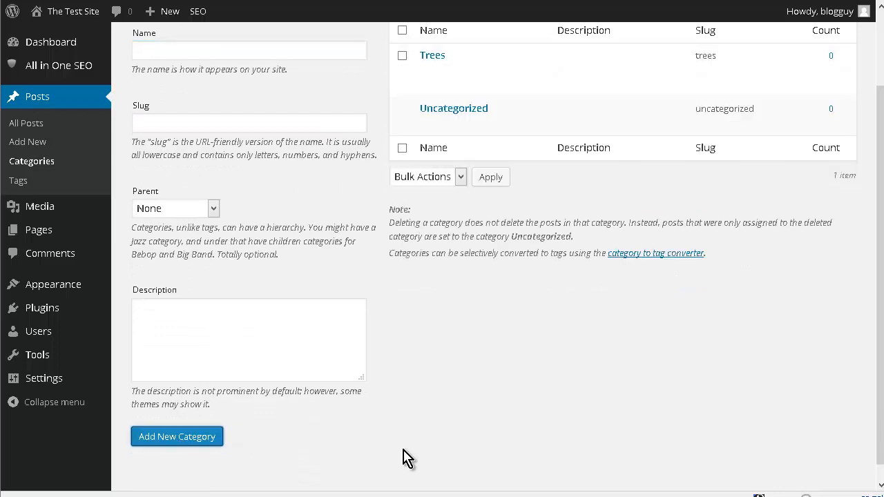
- Add another post category named "Flowers" without a parent category
click(164, 51)
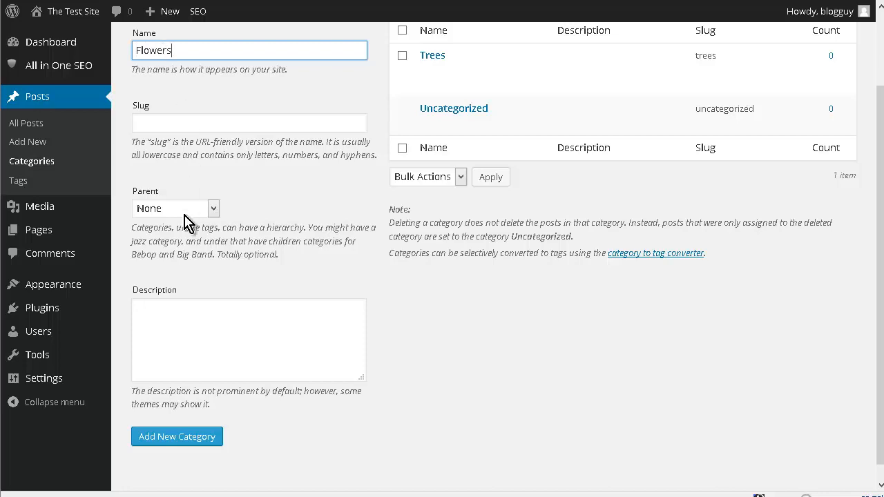
scroll(187, 442, down, 1)
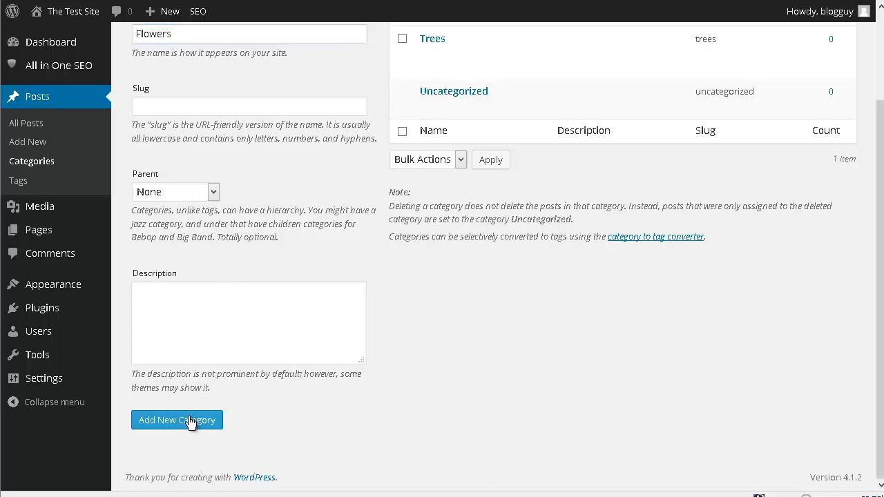
click(189, 423)
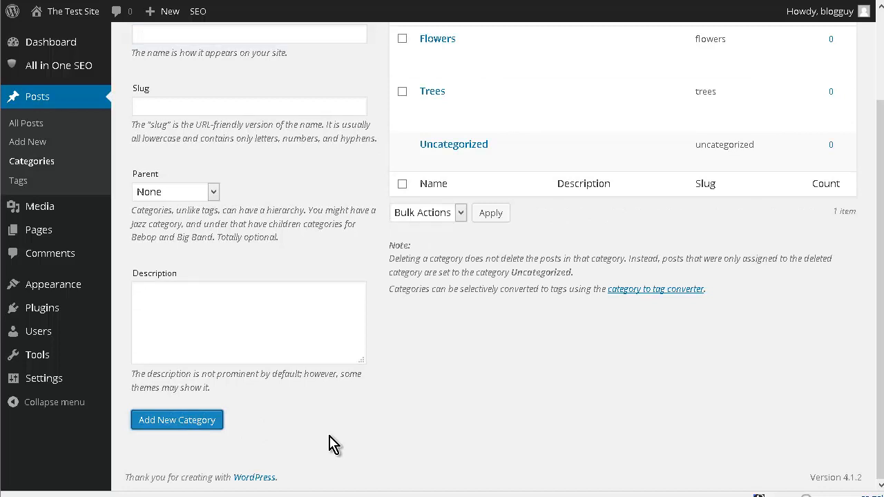
- Create a post titled "My Favorite Tree" with the text "My Favorite Tree is the money tree. May it always be in full bloom." in category Trees
scroll(484, 214, up, 3)
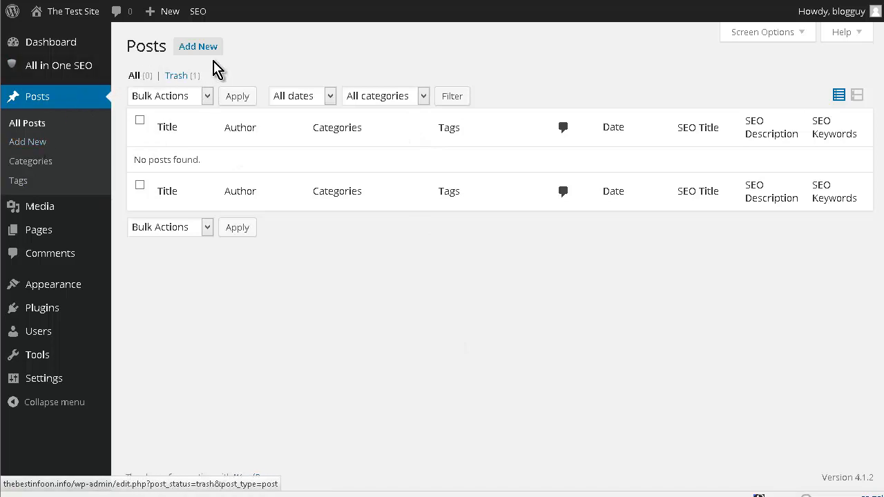
click(210, 51)
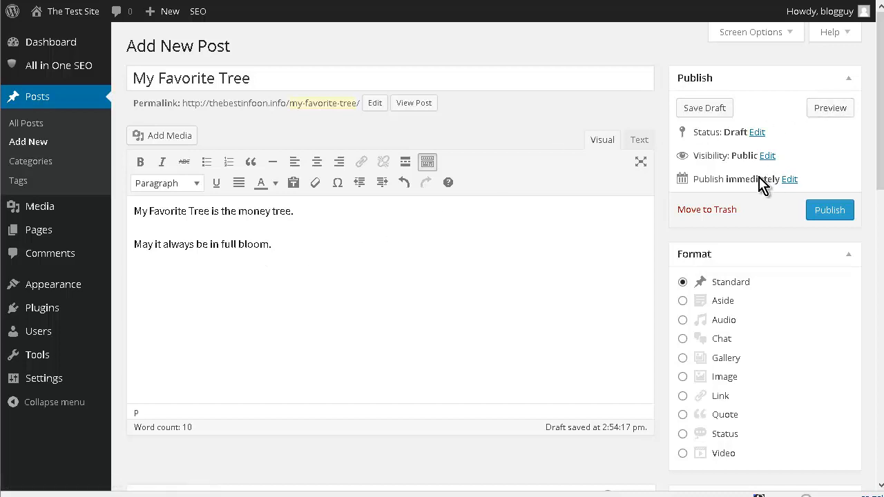
scroll(871, 176, down, 1)
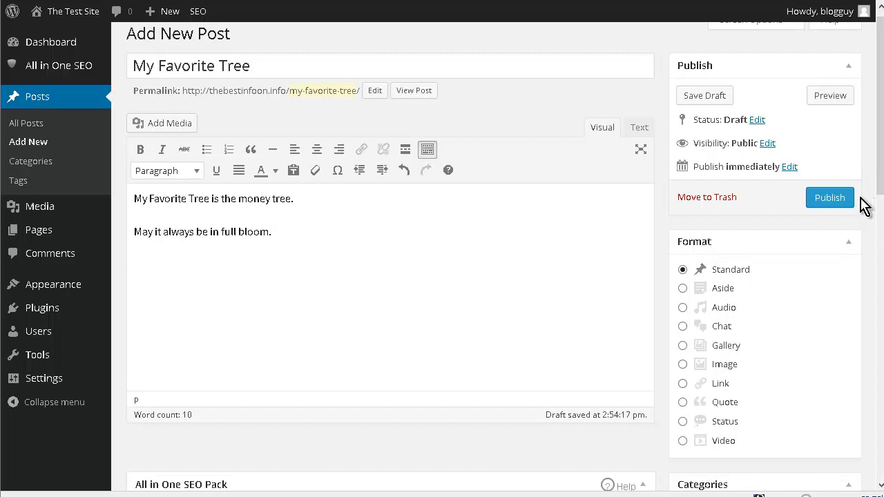
scroll(855, 203, down, 4)
scroll(837, 208, up, 2)
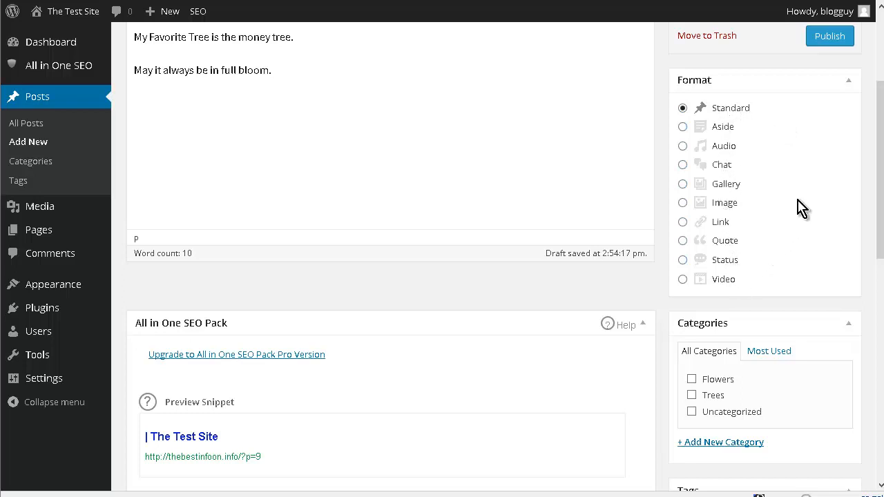
scroll(798, 208, down, 2)
scroll(802, 207, down, 2)
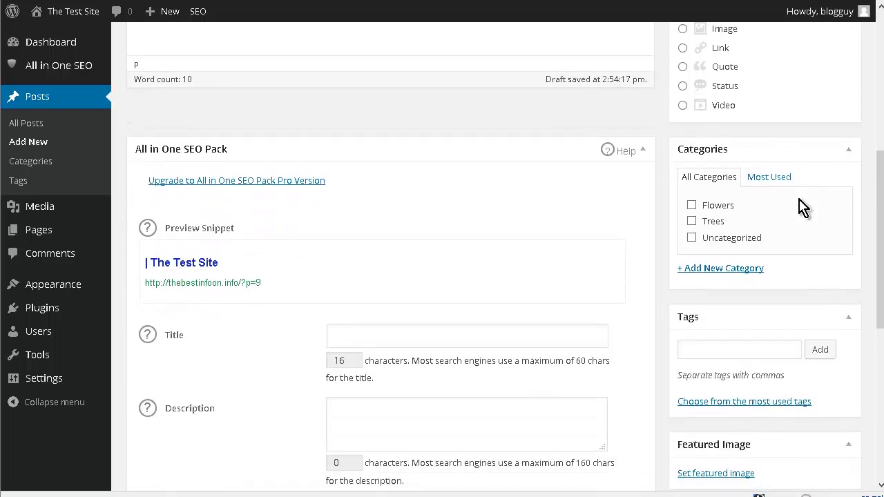
click(692, 222)
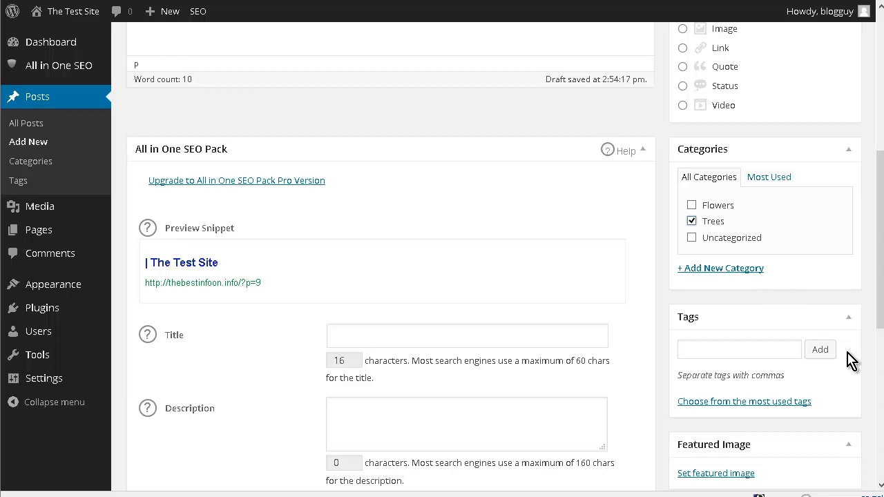
- Add the tags "trees" and "money" to the "My Favorite Tree" post
scroll(809, 246, down, 2)
click(730, 265)
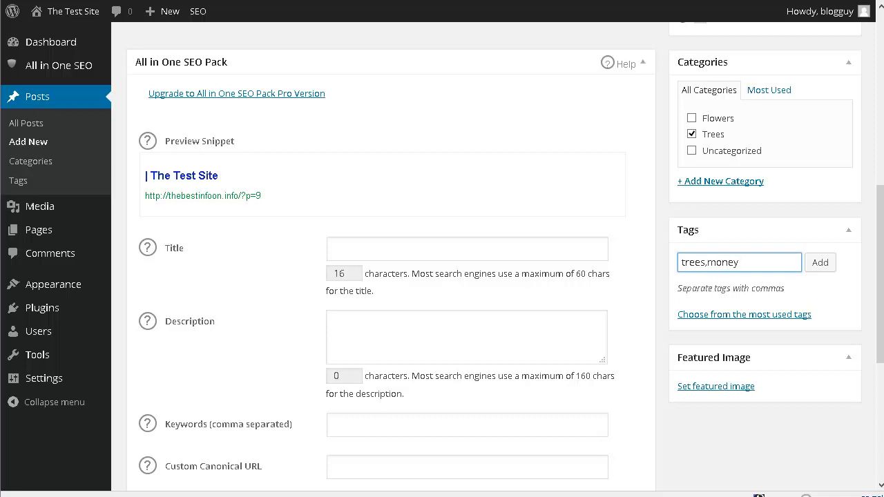
click(820, 263)
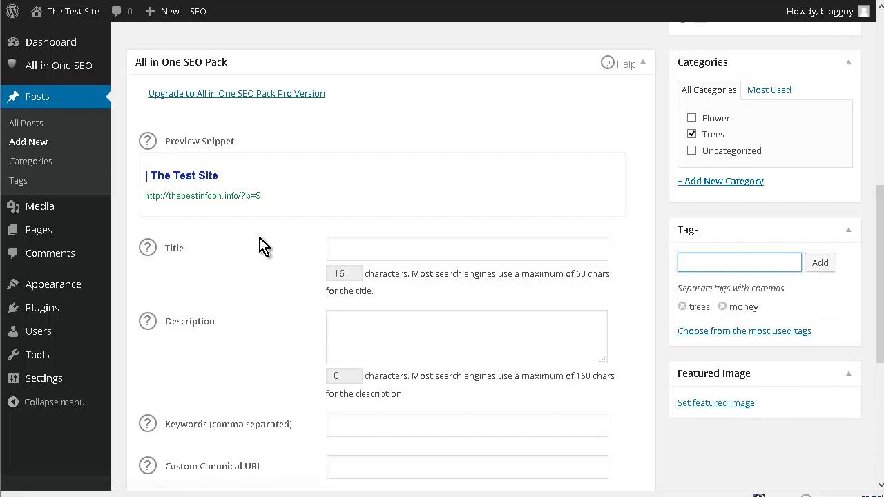
- Review the post's All in One SEO Pack fields and publish the "My Favorite Tree" post
scroll(258, 246, down, 3)
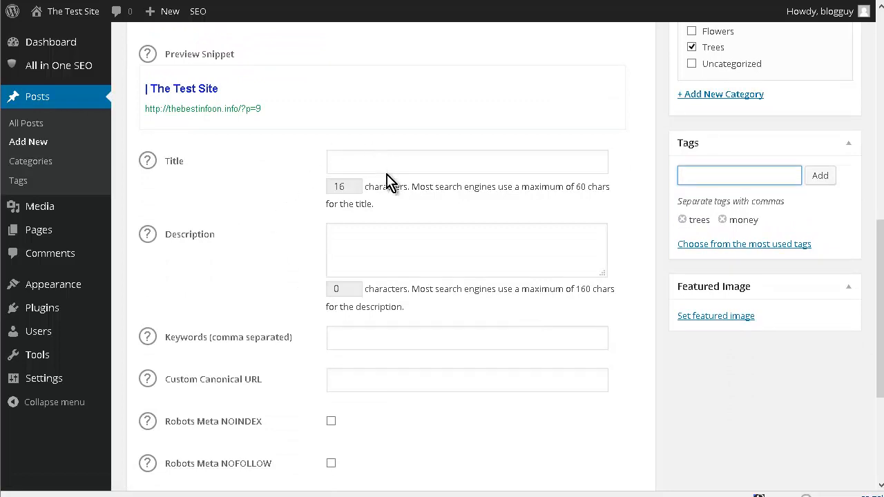
scroll(395, 241, down, 3)
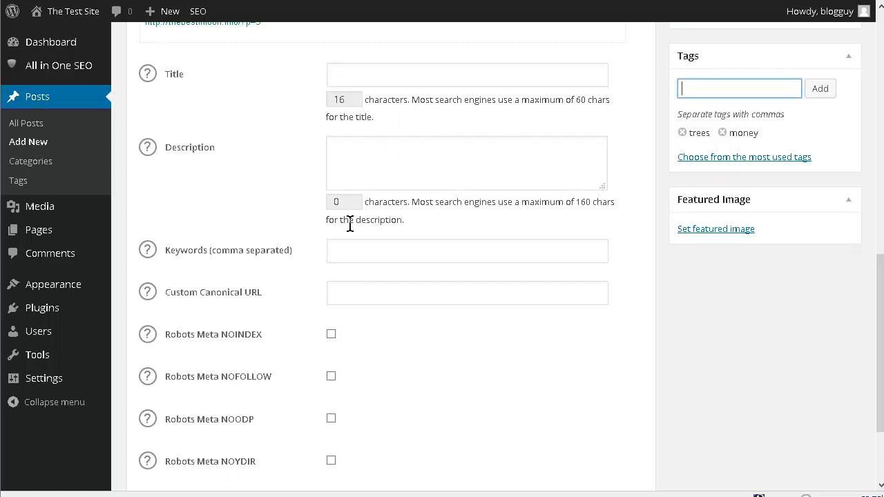
scroll(282, 250, down, 4)
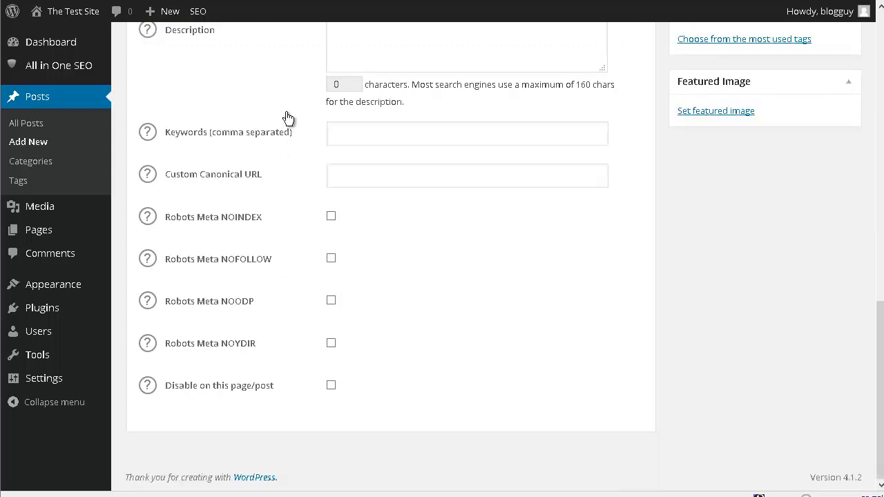
scroll(307, 298, up, 10)
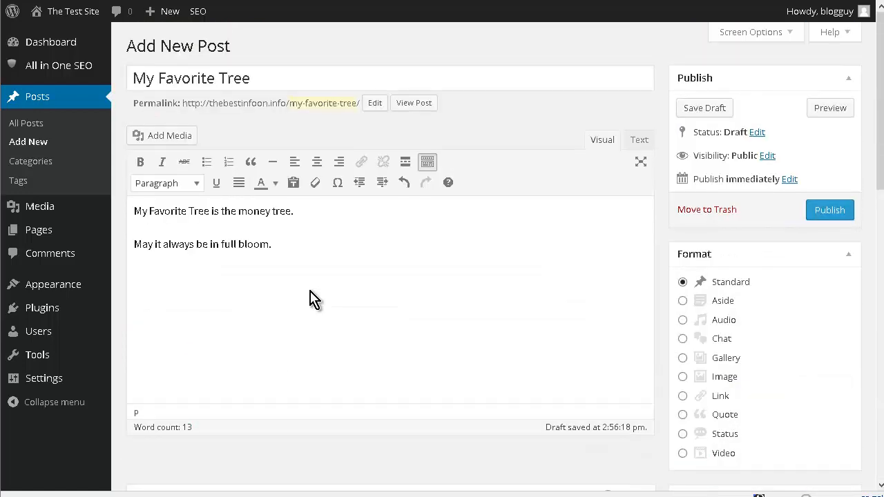
click(824, 212)
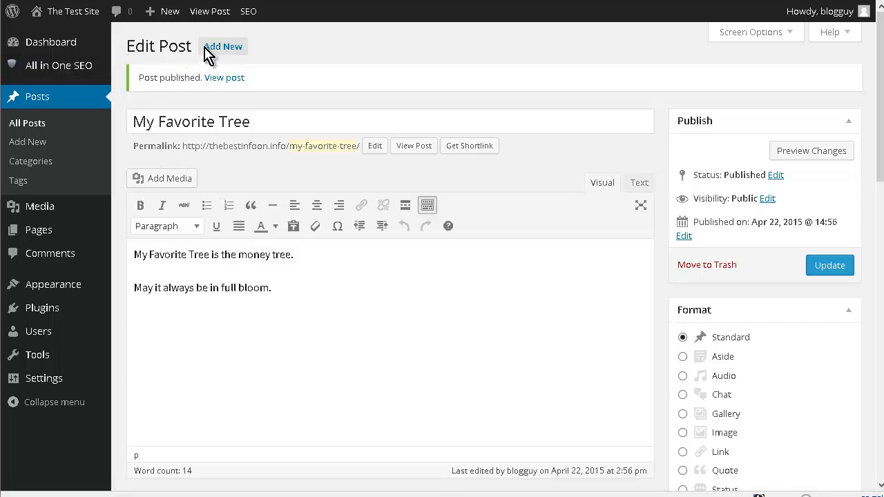
- Create a post titled "My Favorite Flower" with the text "My Favorite Flower is the money flower. May it always be in bloom." in category Flowers
click(227, 46)
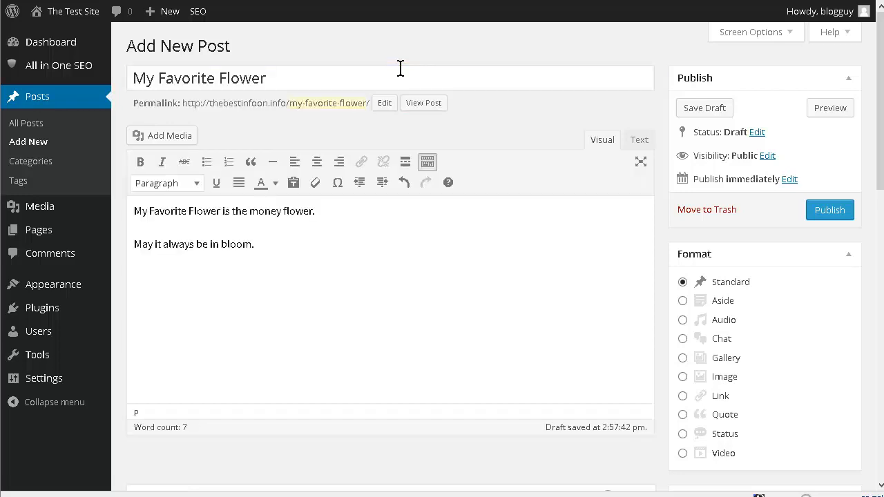
scroll(780, 39, down, 3)
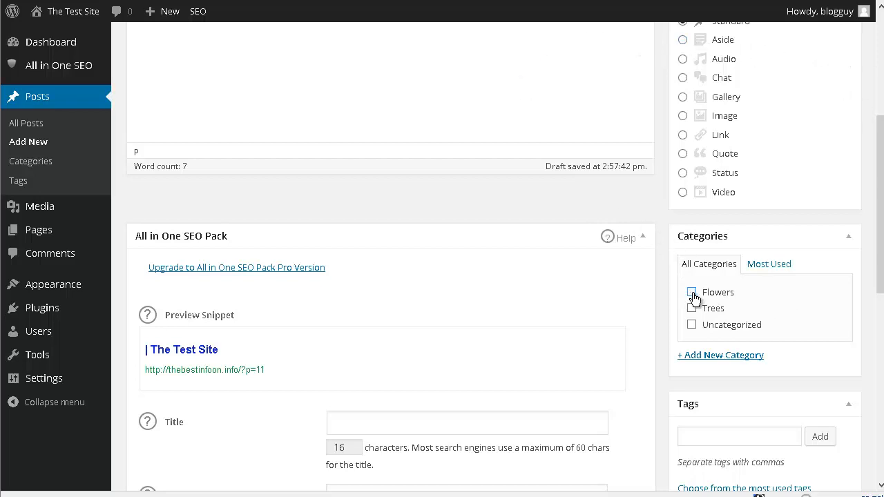
scroll(728, 294, down, 2)
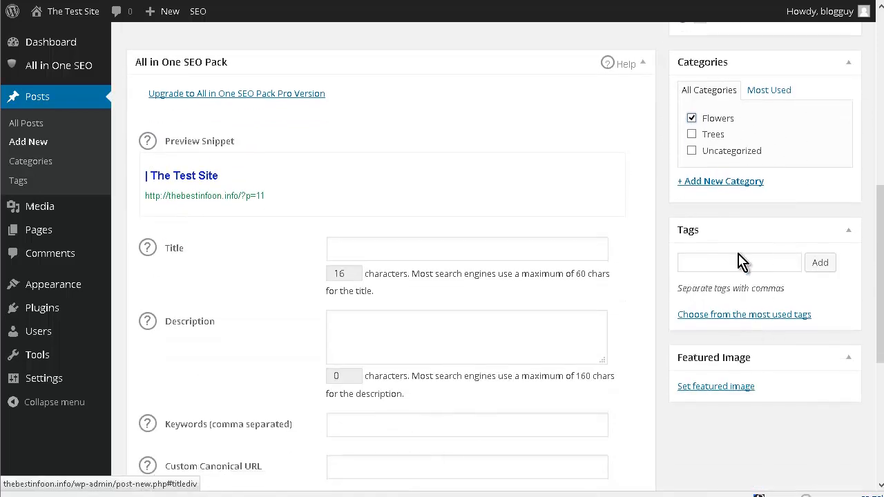
- Add the tags "money" and "flowers" to the "My Favorite Flower" post and publish it
click(738, 263)
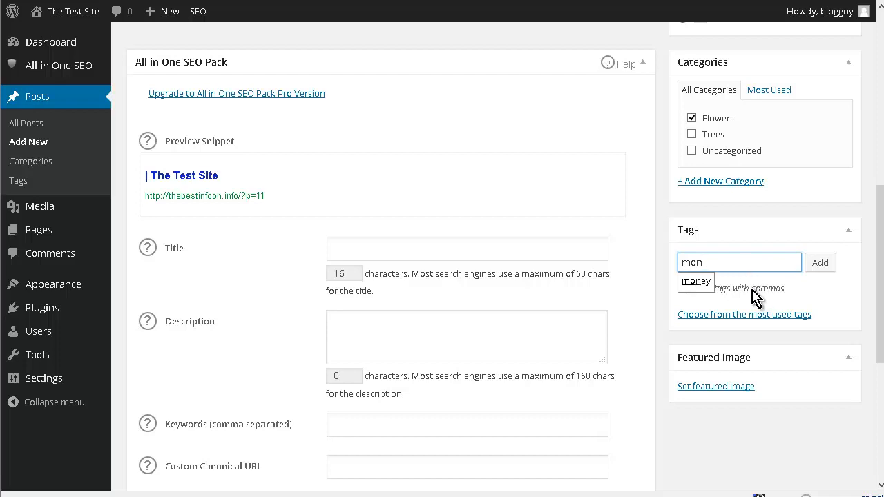
click(696, 282)
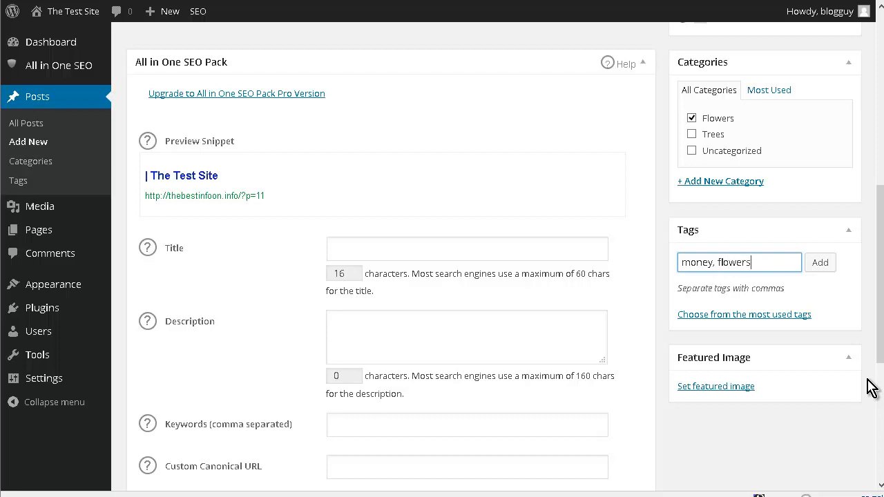
scroll(871, 387, up, 1)
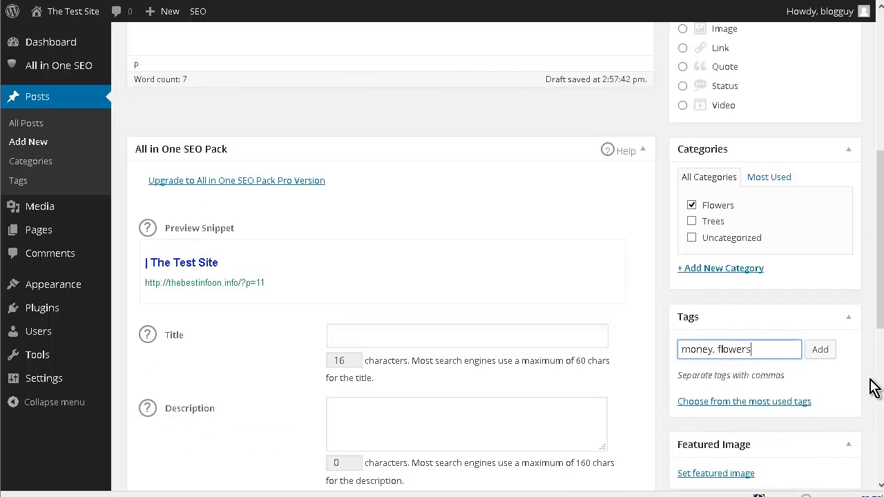
click(820, 349)
scroll(828, 208, up, 4)
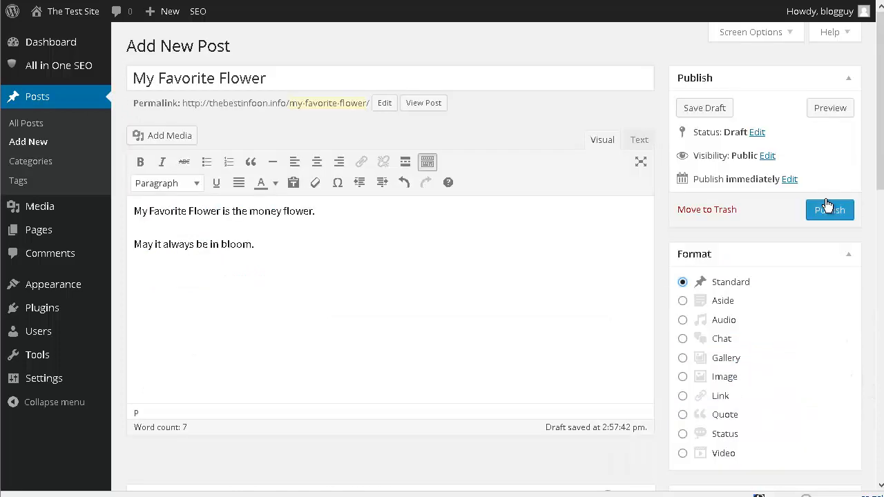
click(832, 211)
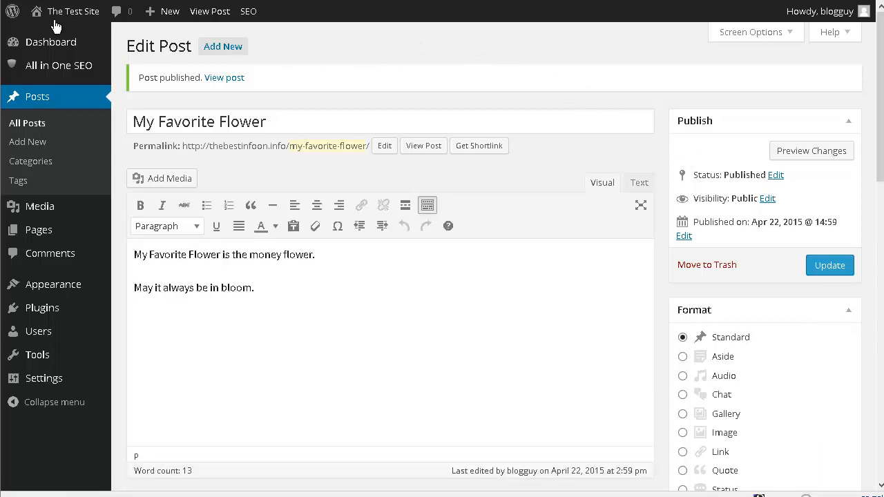
- View the site's home page and examine its comment form and the footer's recent posts, categories and archives
mouse_move(53, 13)
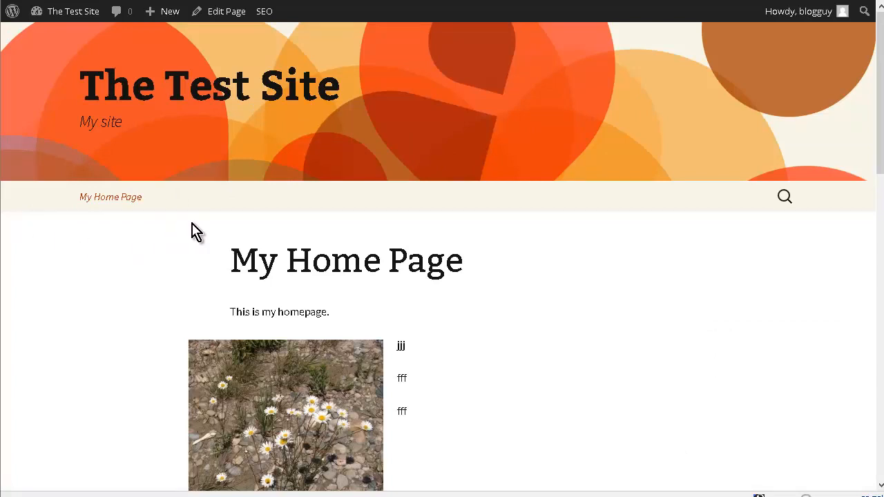
scroll(547, 250, down, 5)
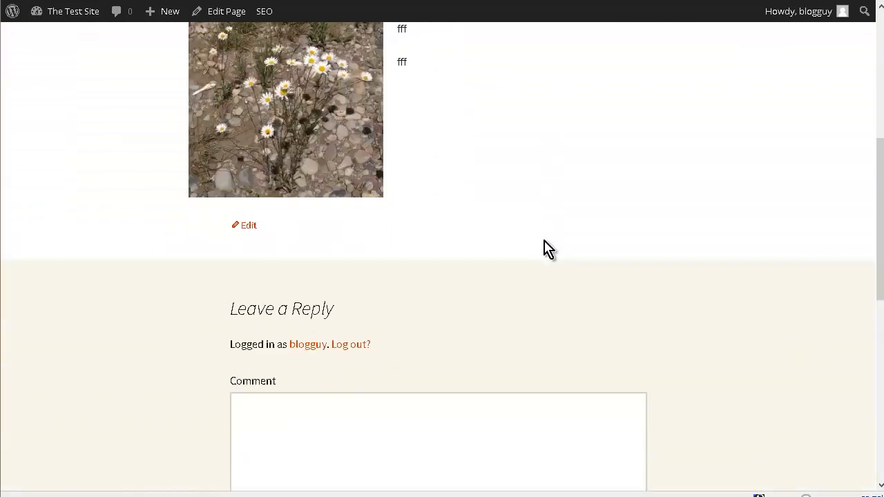
scroll(546, 248, down, 3)
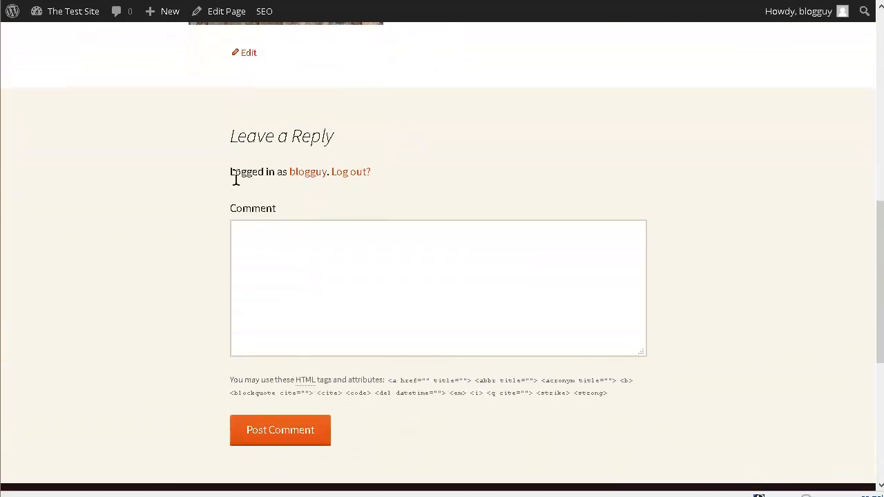
scroll(392, 198, down, 5)
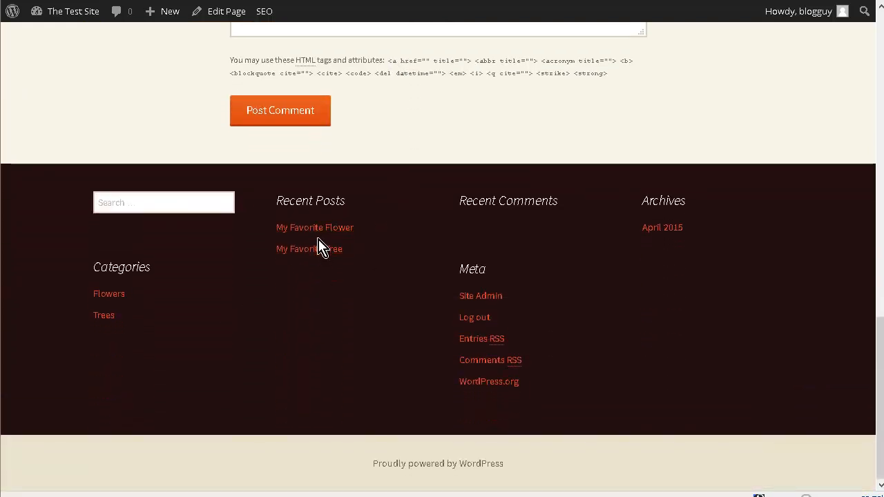
scroll(625, 283, up, 1)
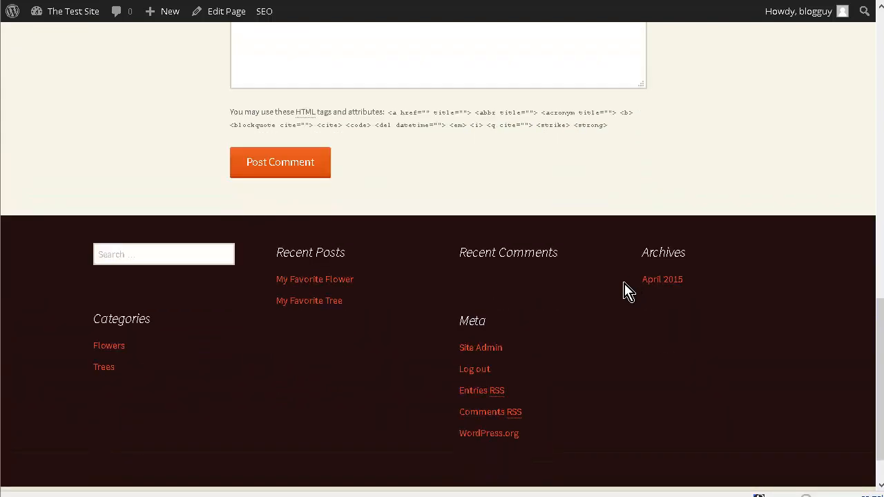
scroll(625, 284, down, 1)
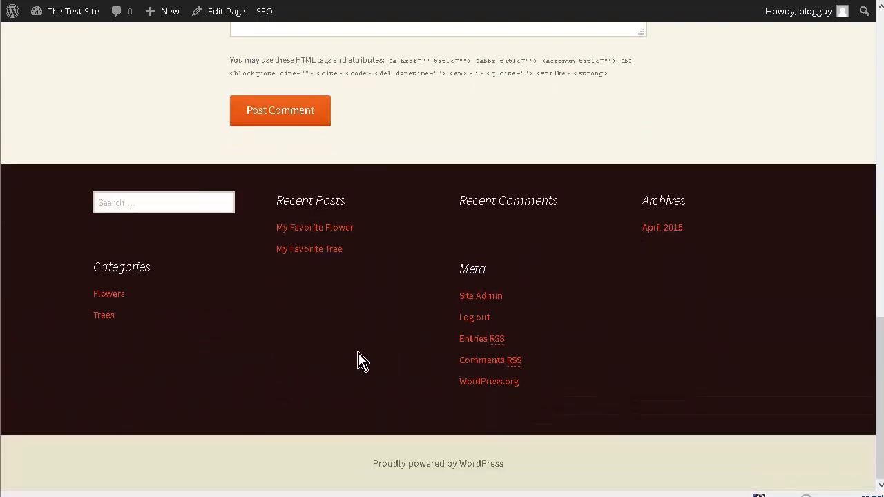
- View the published "My Favorite Flower" post from the recent posts list and check its category and tags
click(329, 233)
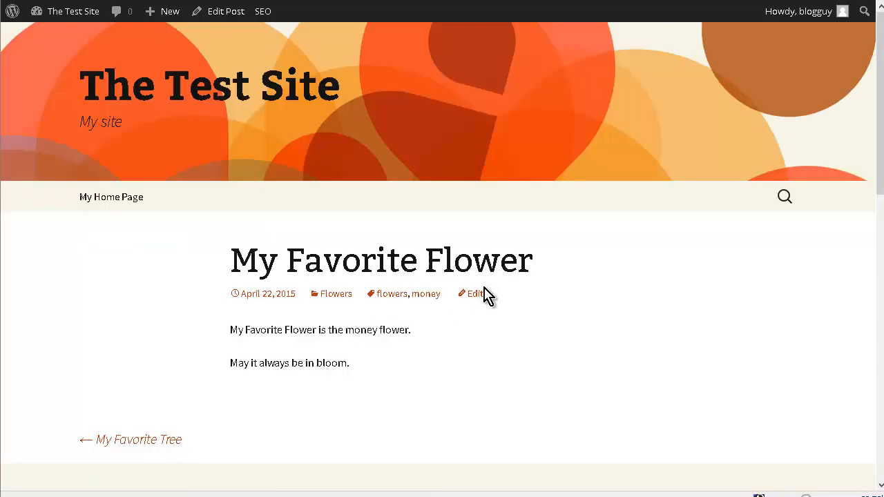
scroll(485, 296, down, 3)
scroll(487, 298, down, 1)
scroll(486, 296, down, 7)
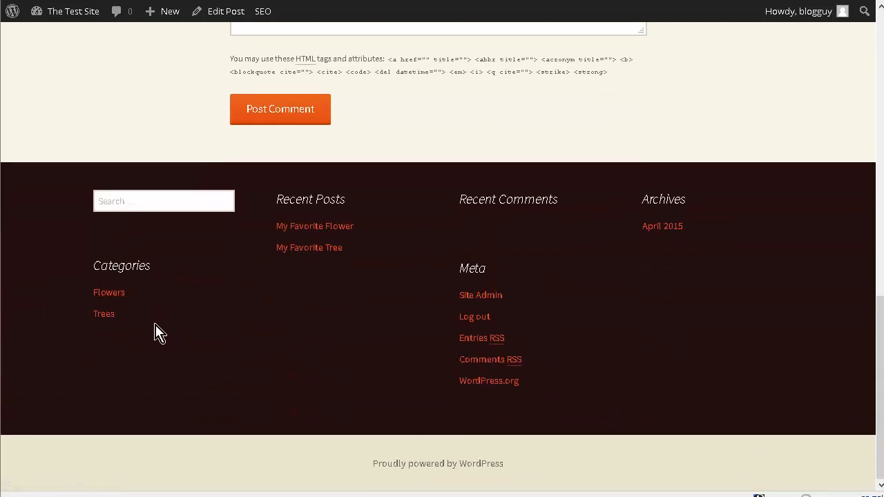
- View the Flowers category archive on the site and check its posts
click(107, 293)
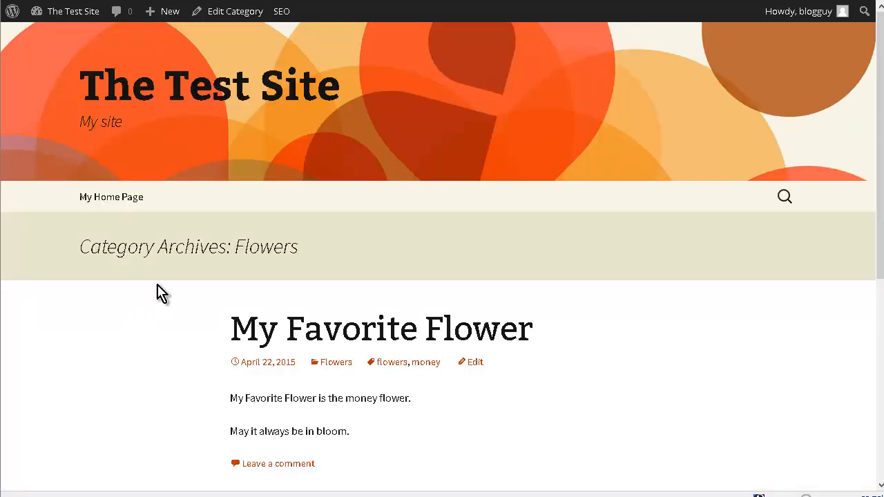
scroll(517, 248, down, 5)
scroll(518, 252, up, 3)
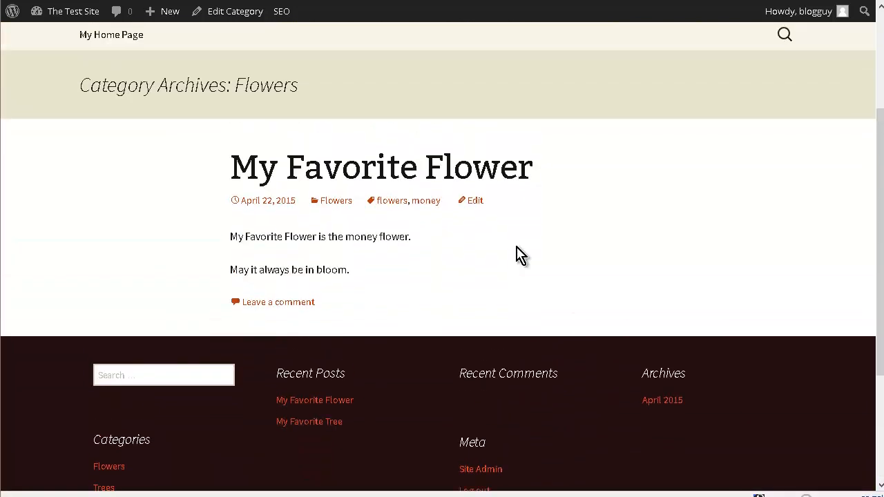
scroll(518, 253, down, 3)
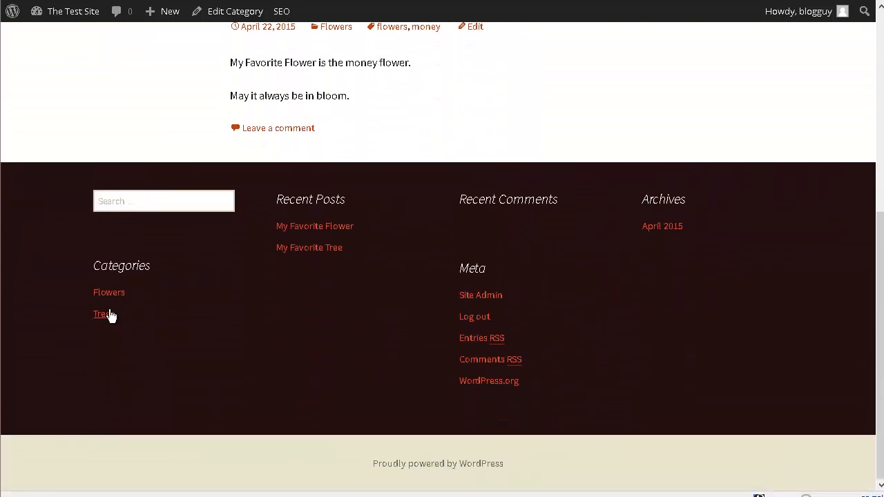
- View the Trees category archive on the site
click(107, 314)
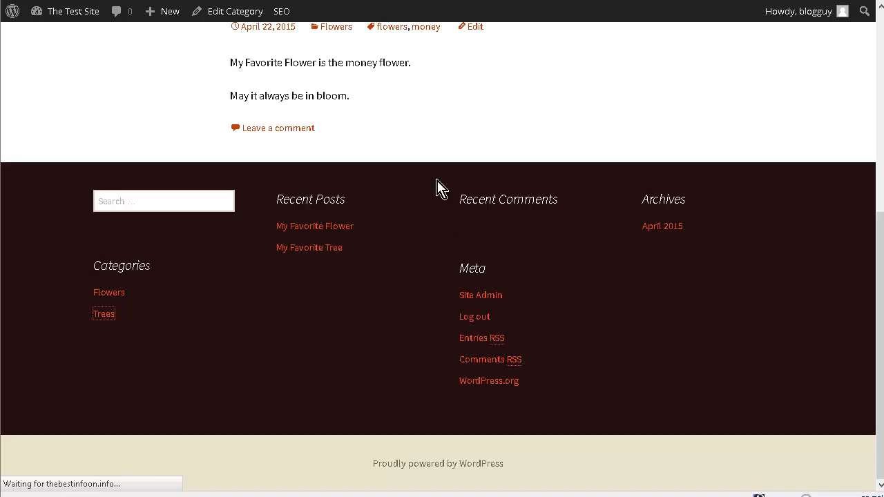
scroll(507, 178, up, 5)
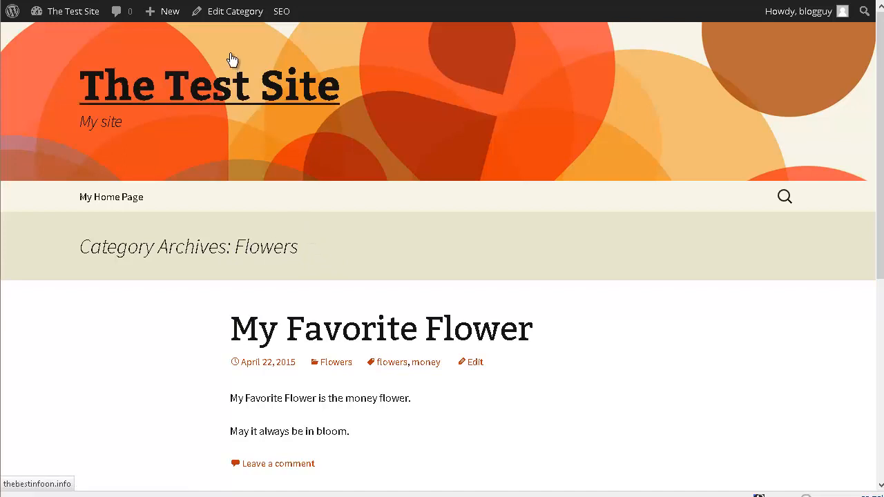
click(231, 18)
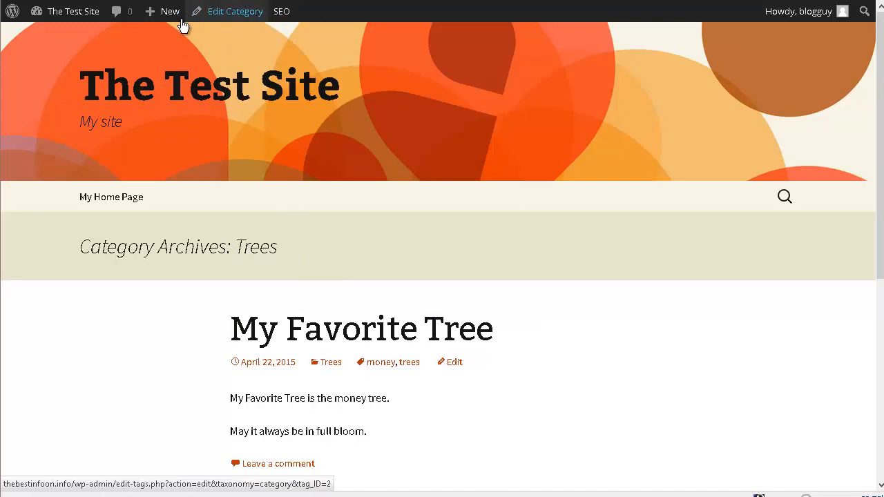
- Open the "My Favorite Tree" post for editing and enable the Discussion box in its screen options
click(332, 343)
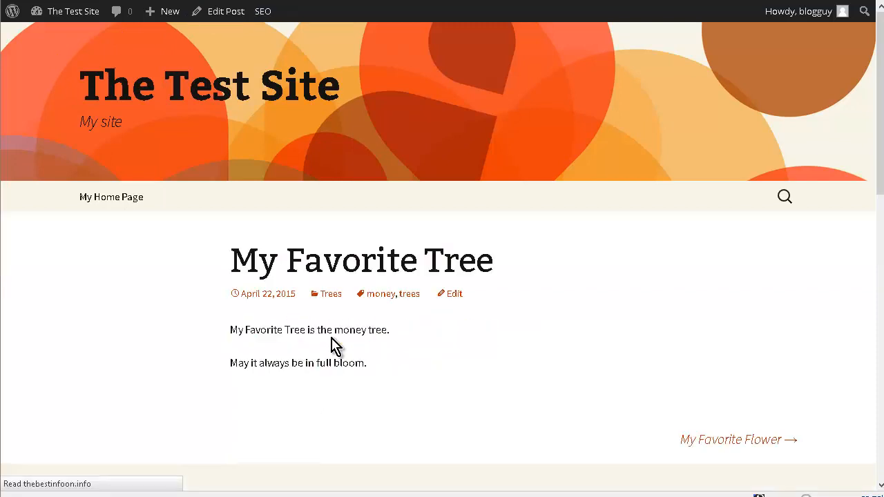
click(223, 14)
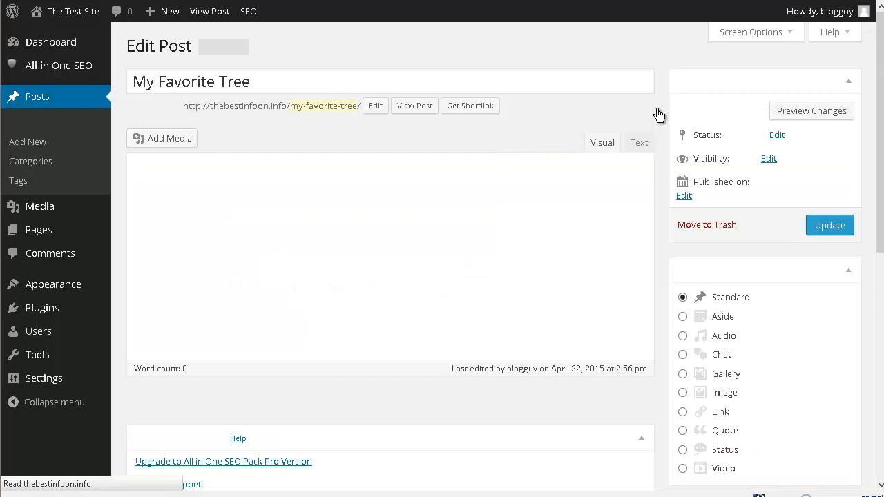
click(753, 33)
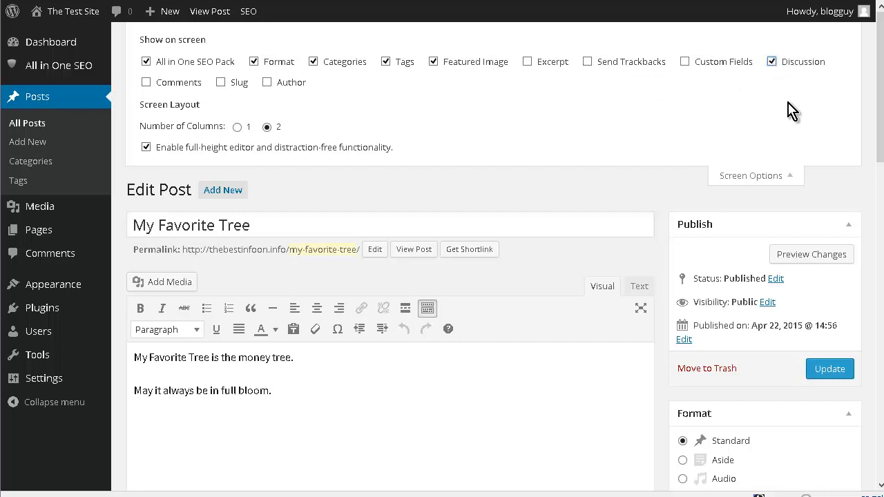
click(759, 177)
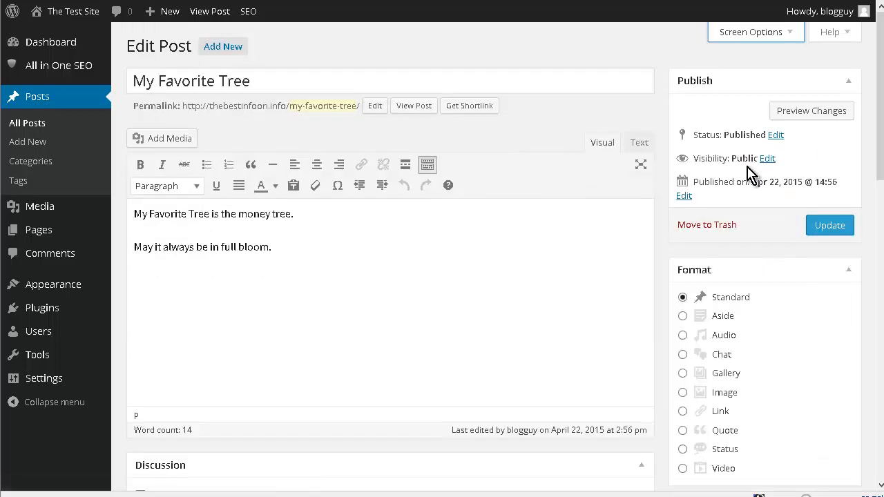
- Disallow comments, trackbacks and pingbacks on the "My Favorite Tree" post and update it
scroll(657, 138, down, 4)
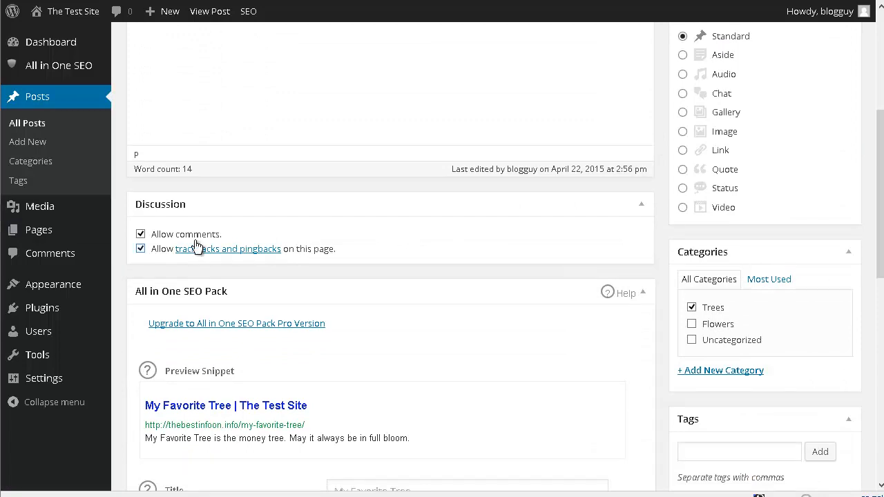
click(140, 249)
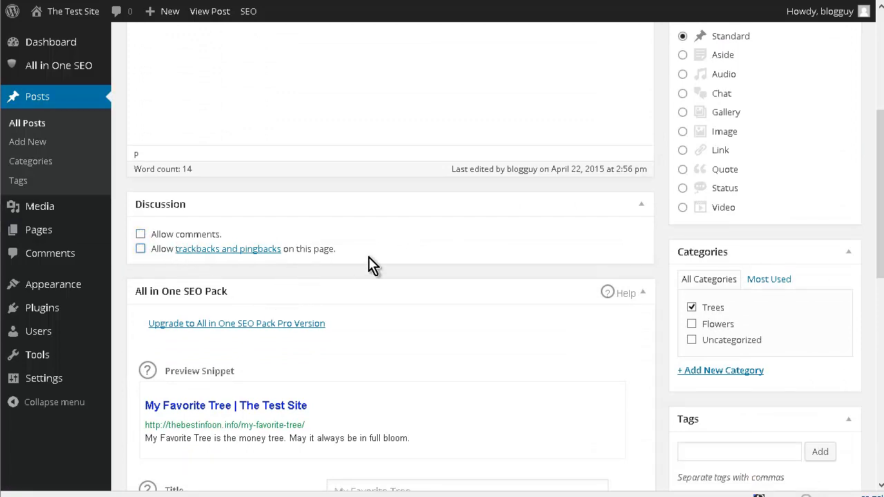
scroll(828, 259, down, 2)
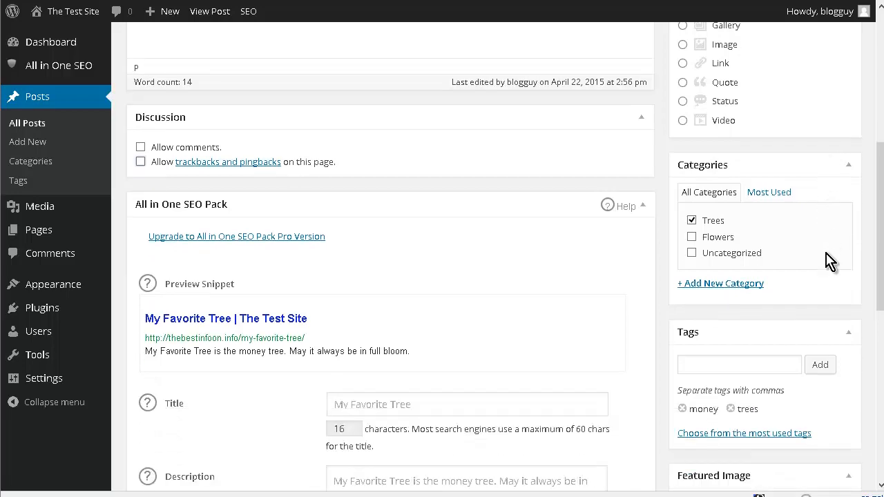
scroll(827, 255, up, 3)
scroll(829, 255, up, 3)
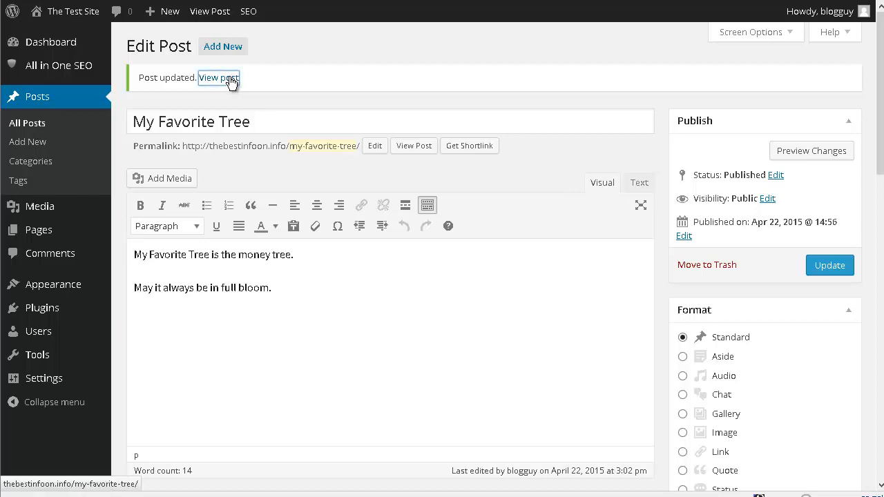
- View the updated "My Favorite Tree" post on the site and check whether it has a comment form
click(218, 78)
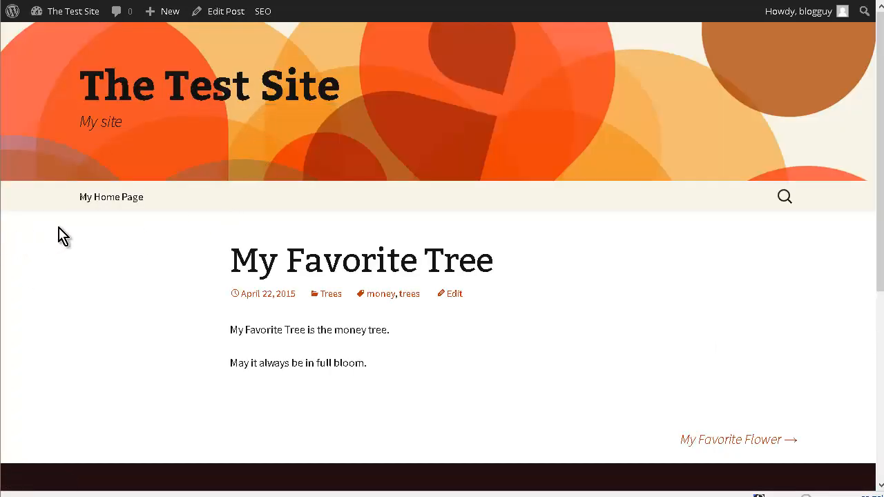
scroll(259, 292, down, 5)
scroll(272, 272, up, 5)
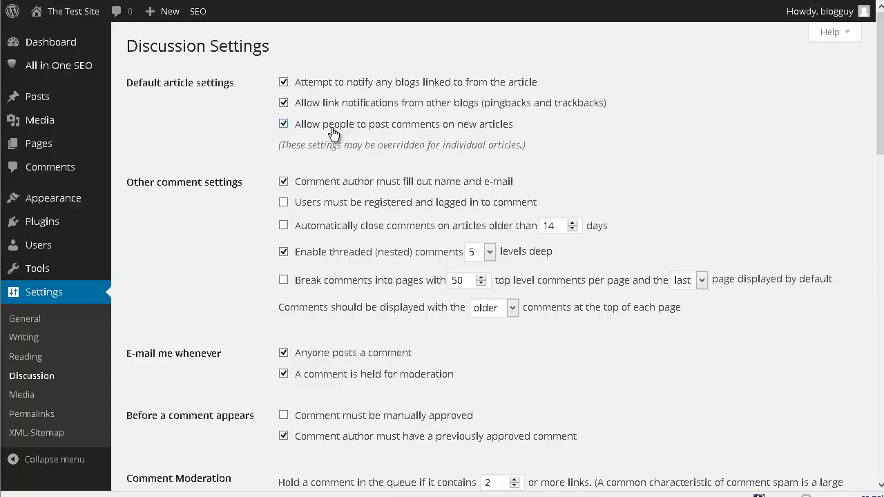
- In the Discussion Settings, disable blog notification attempts, link notifications and comments on new articles, and save the changes
click(290, 87)
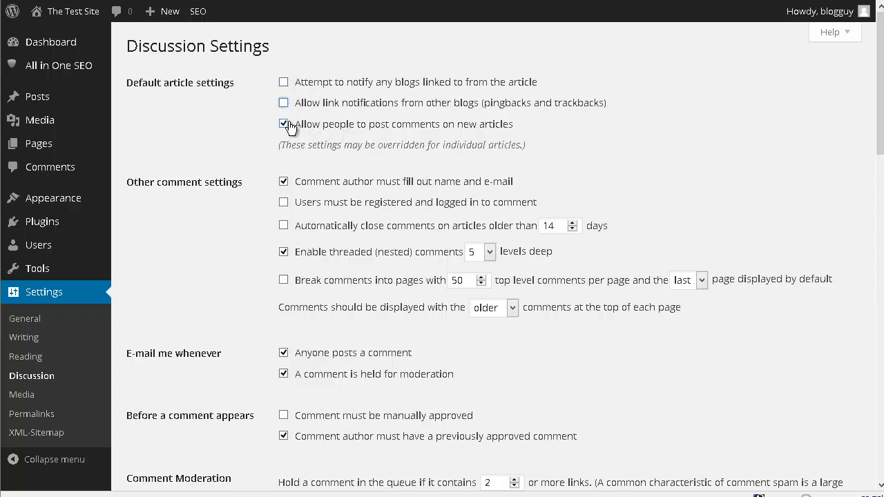
scroll(257, 122, down, 15)
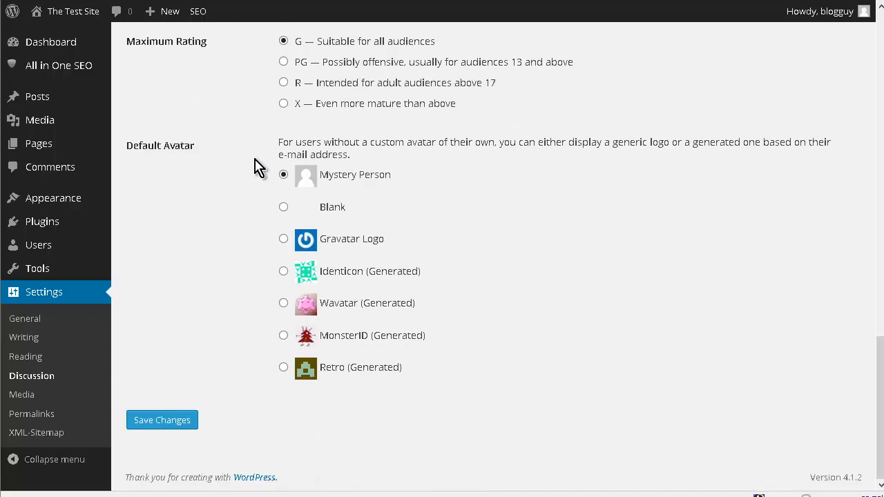
click(178, 423)
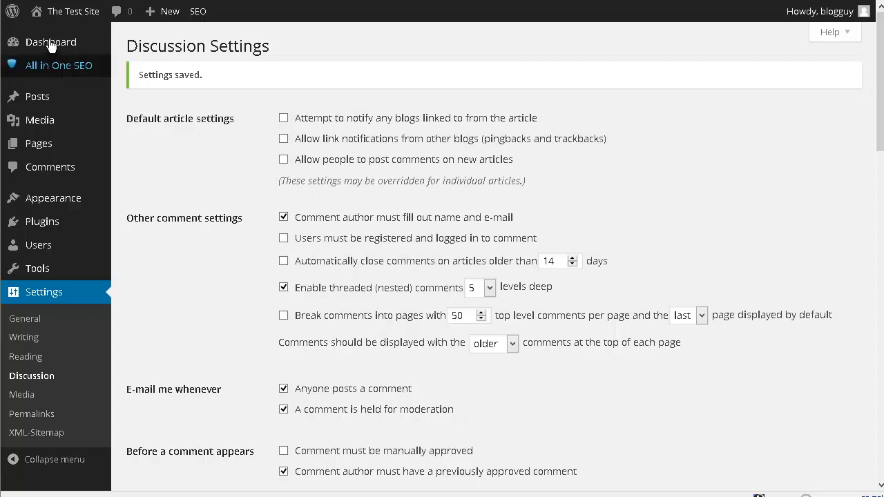
- View the site's front page and look over the content it displays
mouse_move(58, 17)
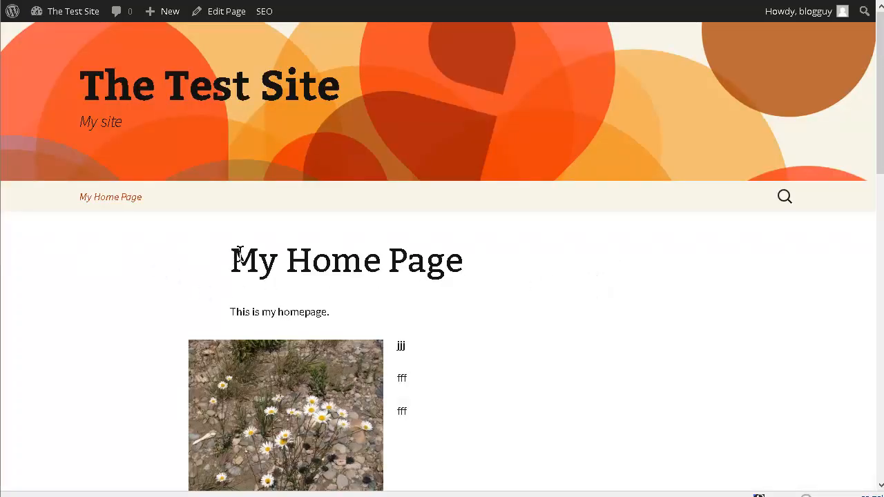
scroll(590, 283, down, 3)
scroll(588, 283, up, 3)
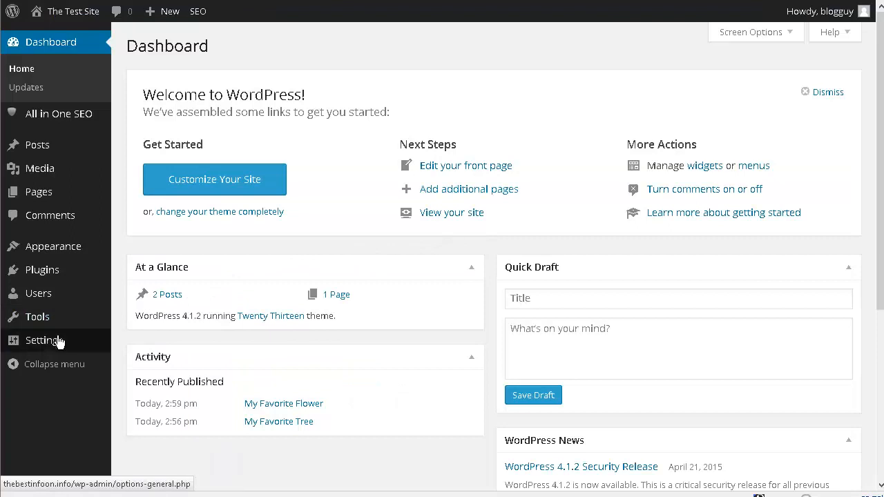
- In the Reading Settings, make the front page display your latest posts and save the changes
mouse_move(78, 345)
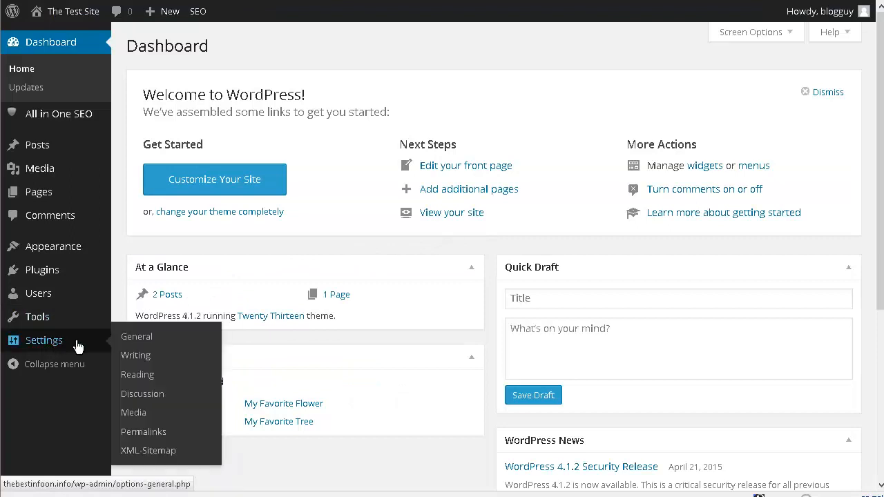
click(136, 375)
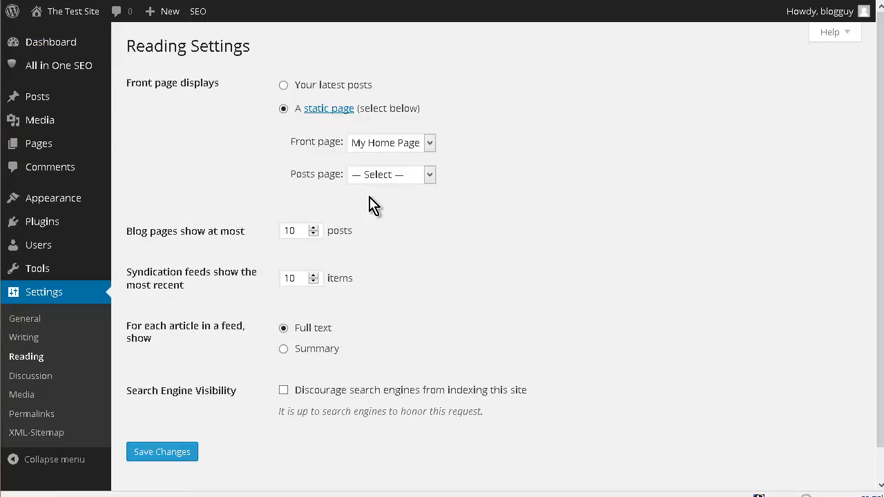
click(284, 86)
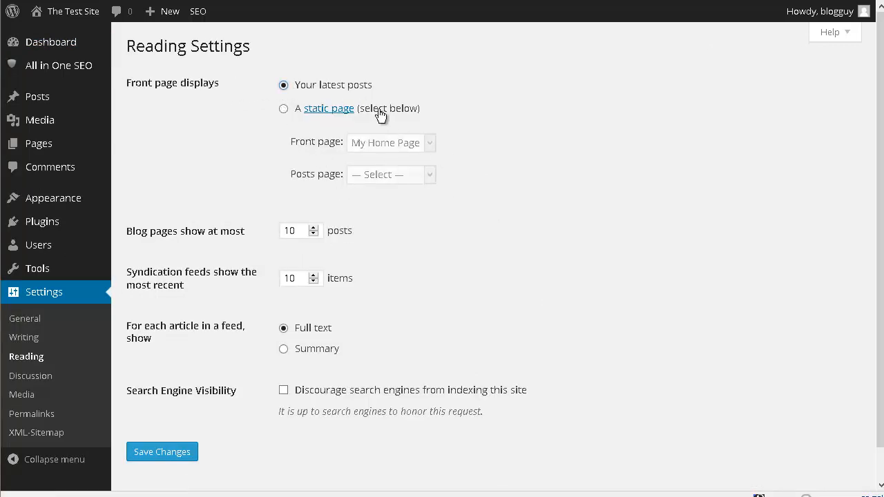
click(165, 453)
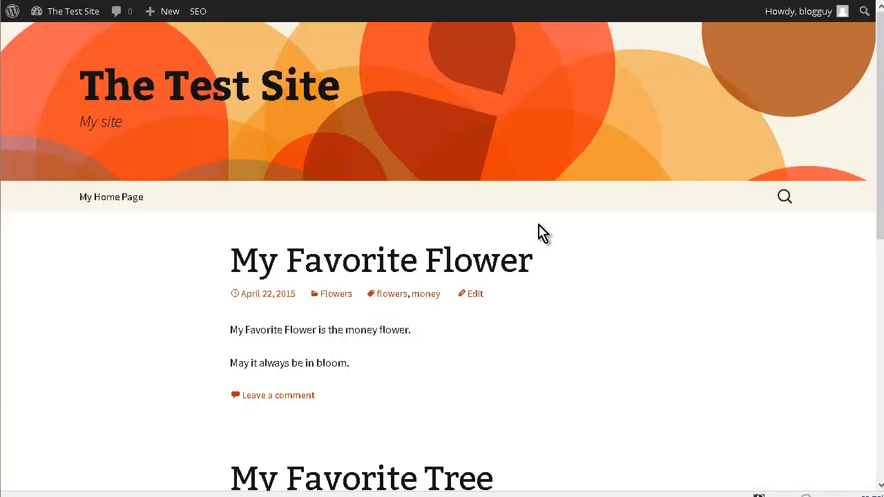
- Check the posts on the site's front page, and look over My Home Page through its navigation link
scroll(546, 236, down, 5)
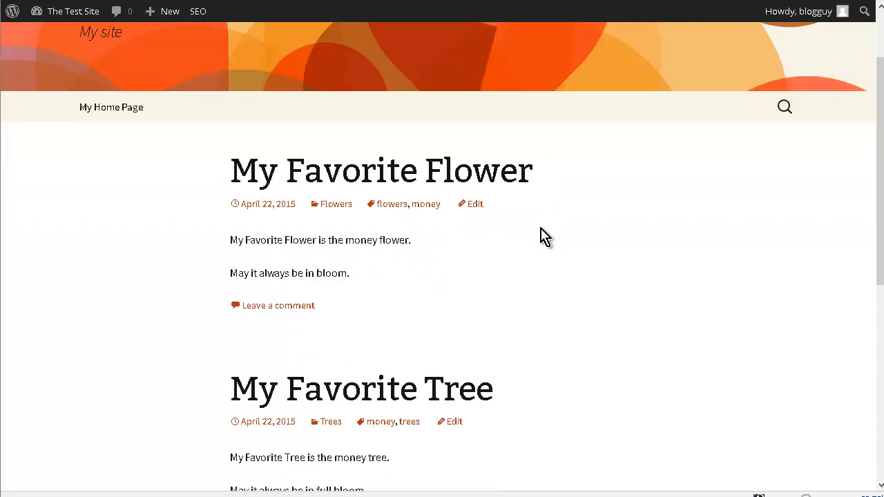
scroll(546, 237, down, 2)
scroll(542, 232, up, 7)
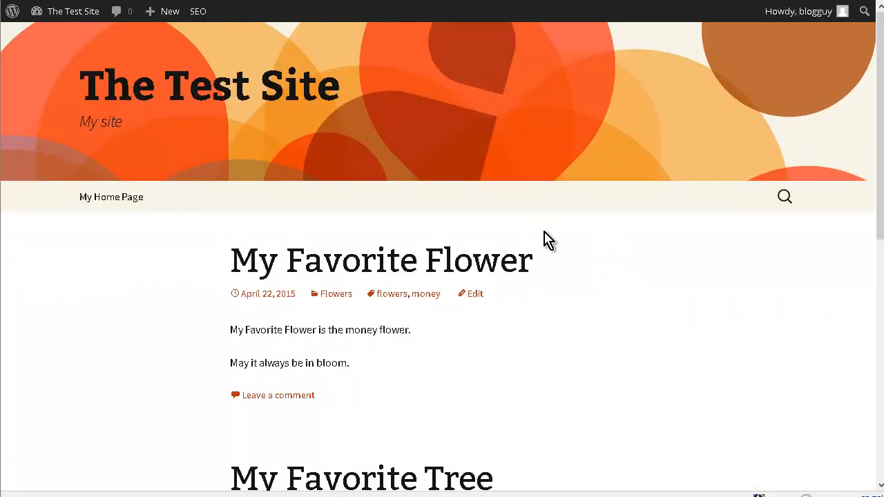
click(105, 206)
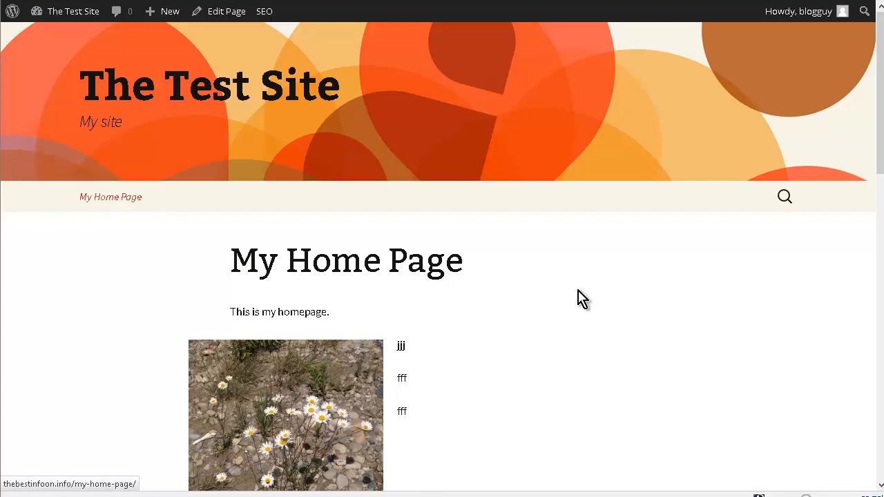
scroll(577, 298, down, 3)
scroll(578, 297, up, 3)
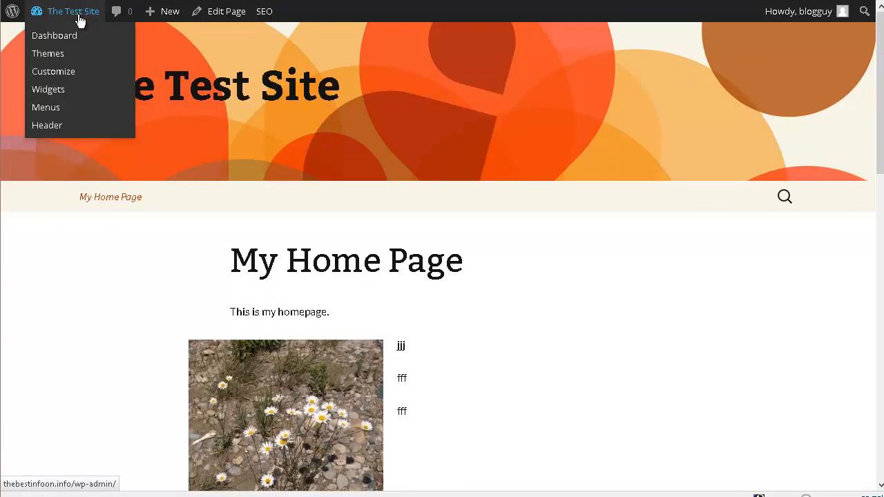
- Open the widget management page and move the Recent Posts widget from the Main Widget Area to the Secondary Widget Area
click(47, 89)
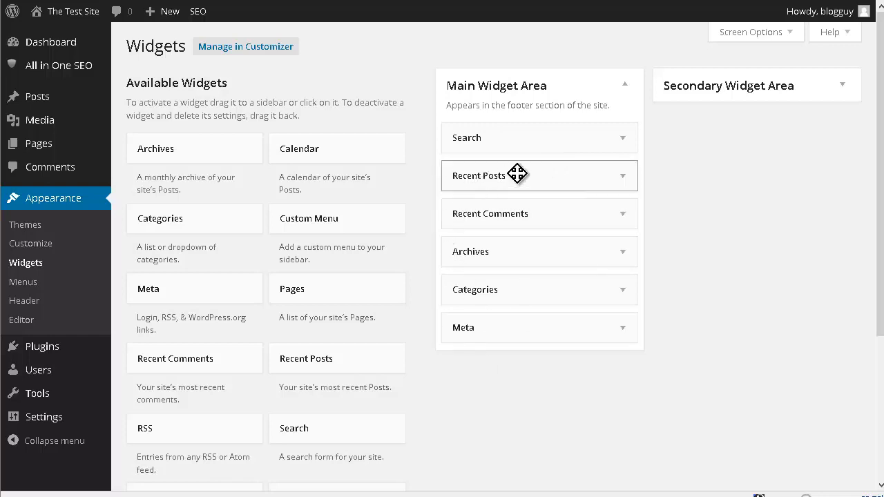
drag(515, 173, 878, 79)
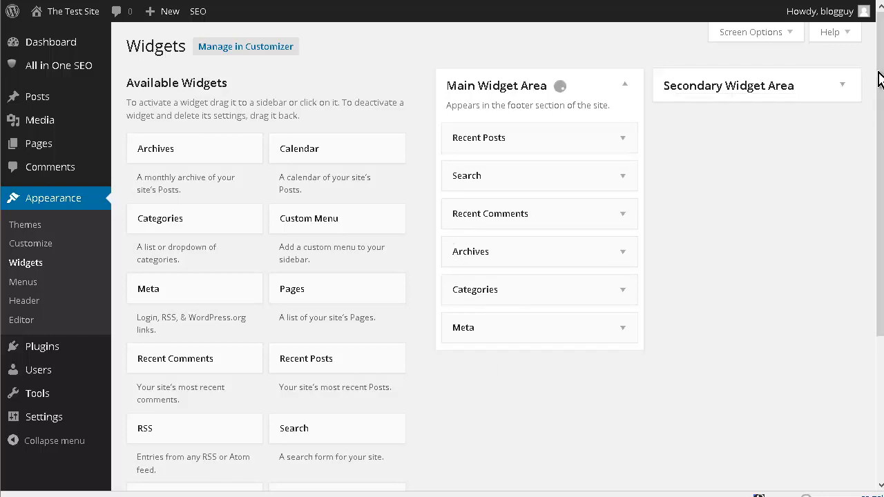
click(844, 88)
drag(491, 138, 699, 133)
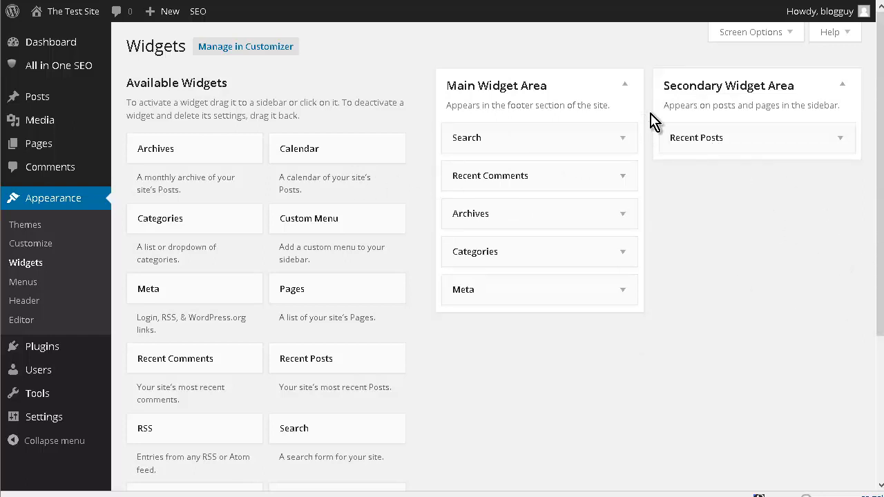
- View the site and check the widgets in its sidebar and footer
mouse_move(67, 32)
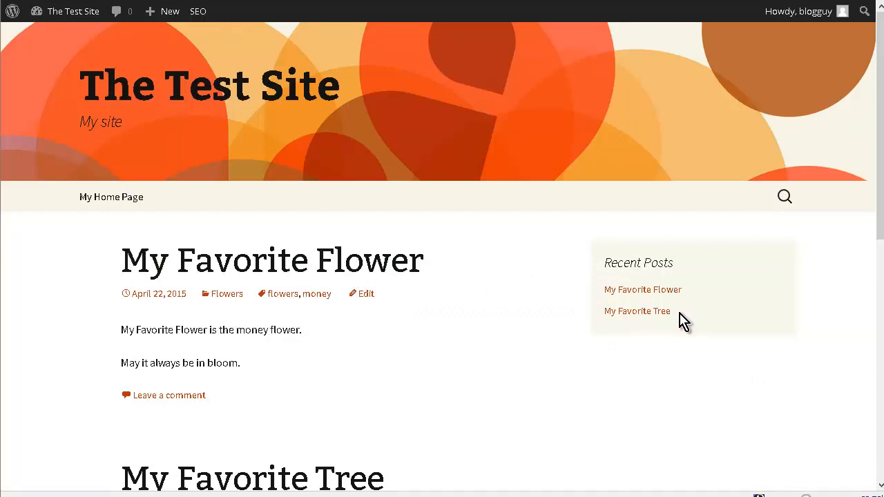
scroll(687, 321, down, 2)
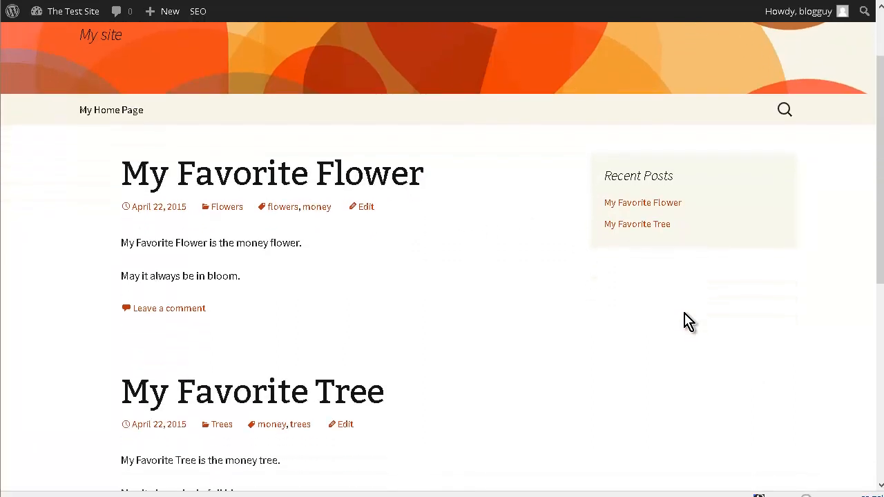
scroll(687, 321, down, 5)
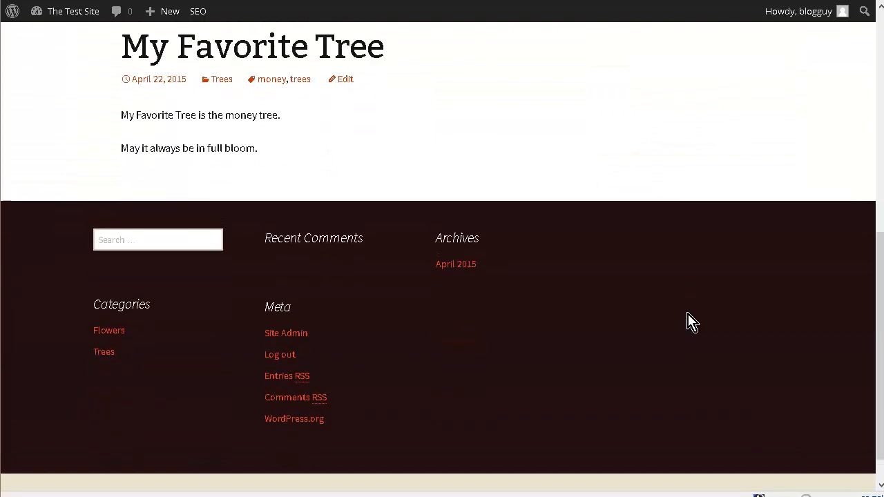
scroll(688, 320, up, 6)
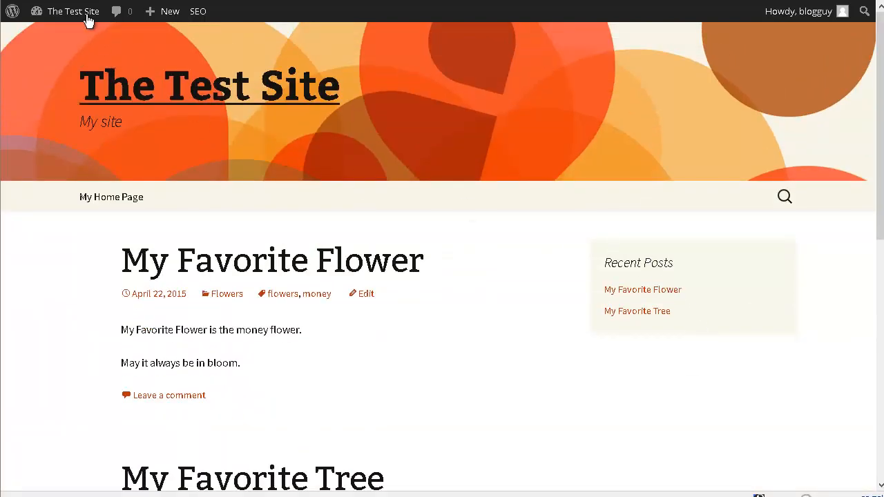
- Return to the widget management page and move the Search widget into the Secondary Widget Area, above Recent Posts
mouse_move(87, 17)
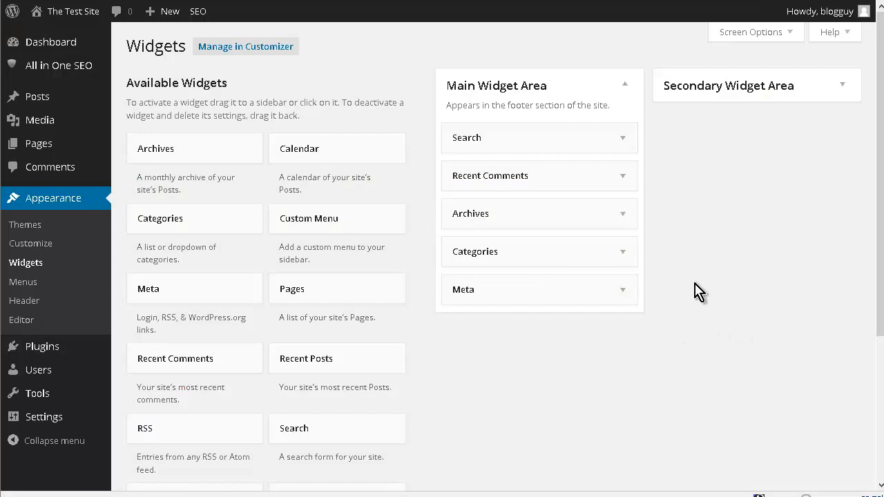
click(470, 142)
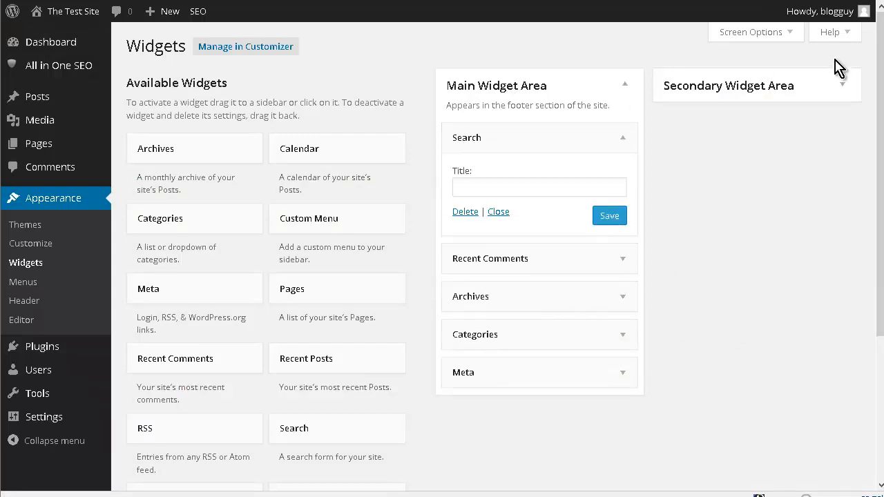
click(842, 87)
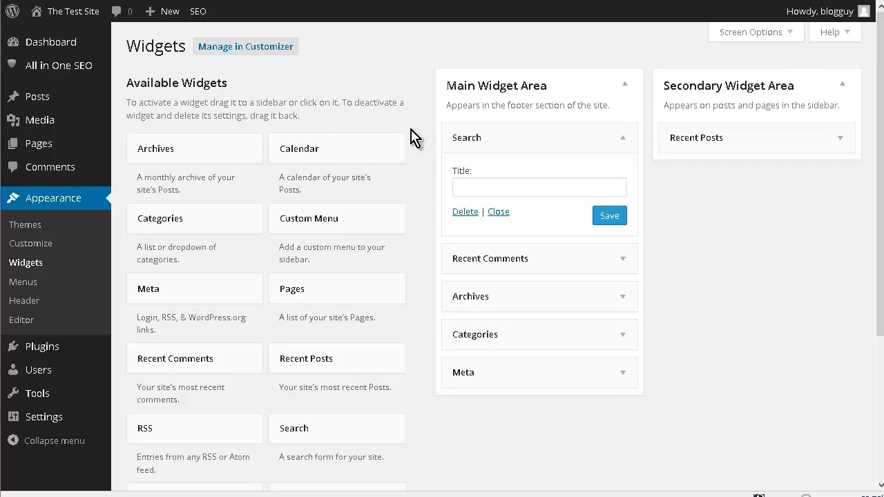
click(503, 136)
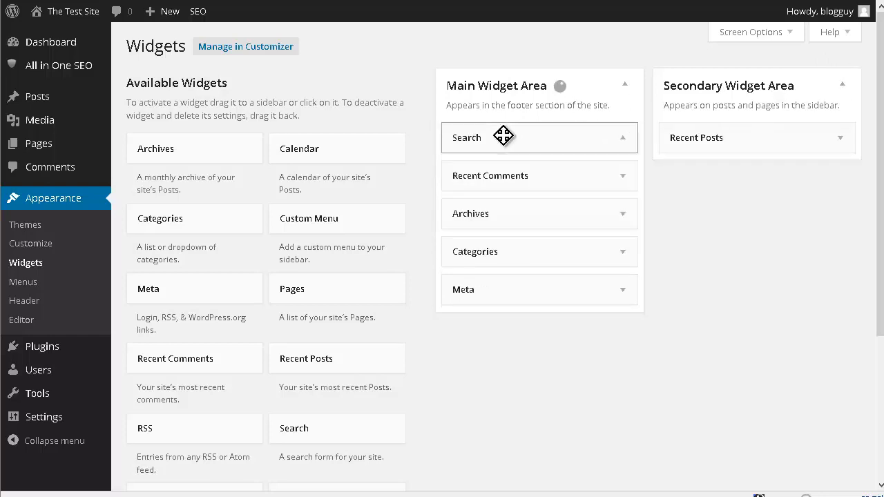
drag(503, 136, 860, 159)
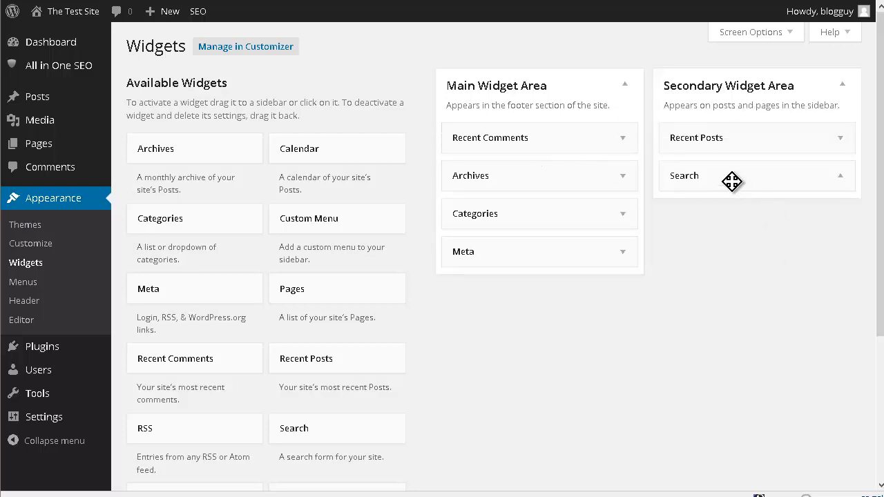
mouse_move(732, 182)
mouse_down()
mouse_move(721, 178)
mouse_move(725, 144)
mouse_move(756, 179)
mouse_move(730, 184)
mouse_move(734, 192)
mouse_up()
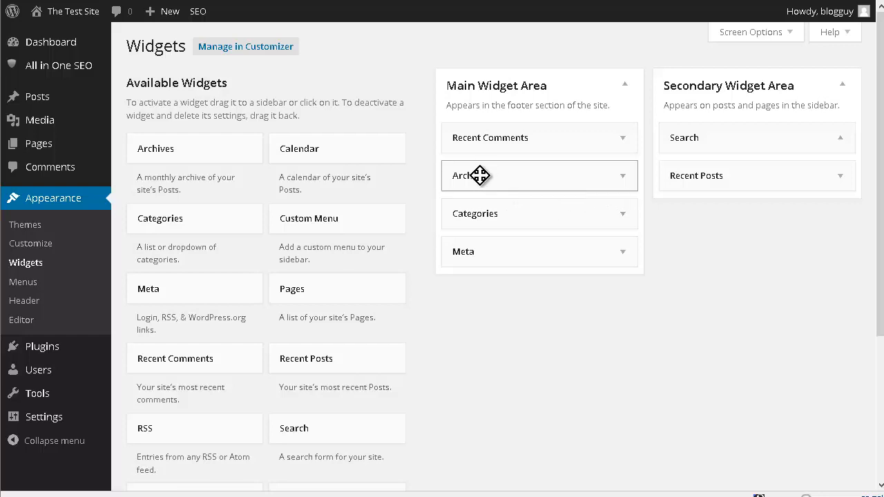
- Move Archives, Categories and Recent Comments below Recent Posts in the Secondary Widget Area, and remove the Meta widget from the Main Widget Area
drag(480, 175, 714, 208)
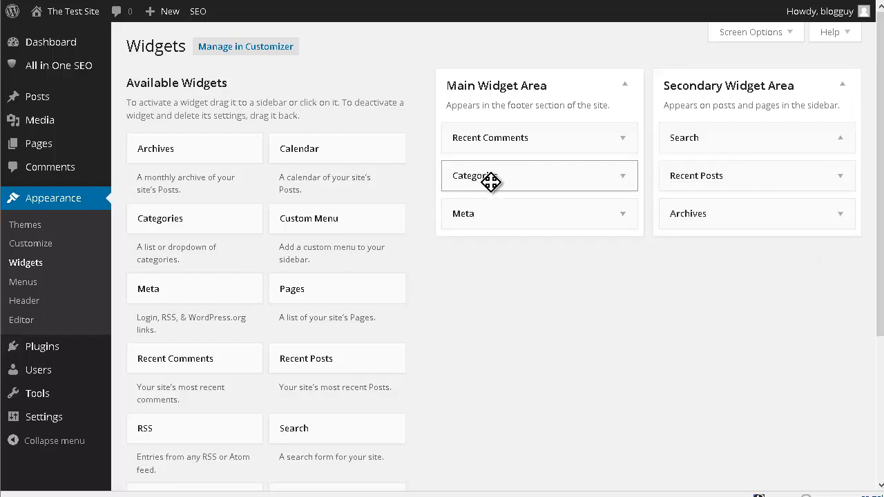
drag(490, 182, 837, 261)
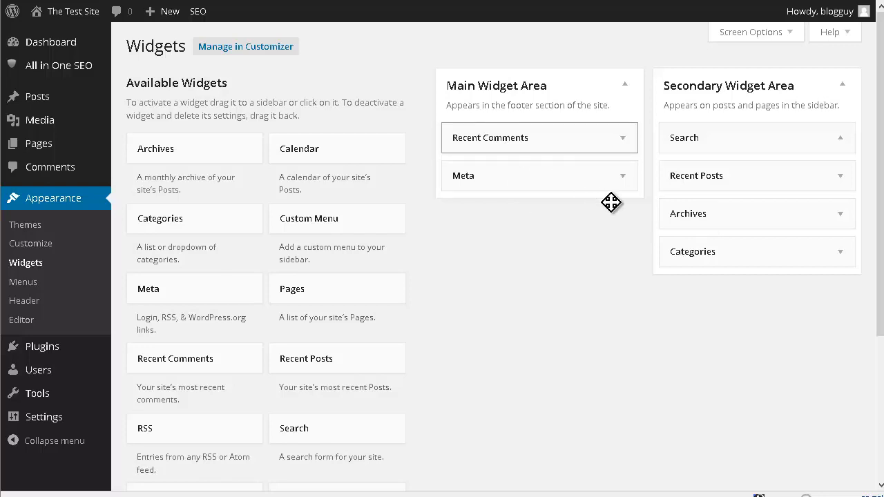
drag(611, 202, 683, 263)
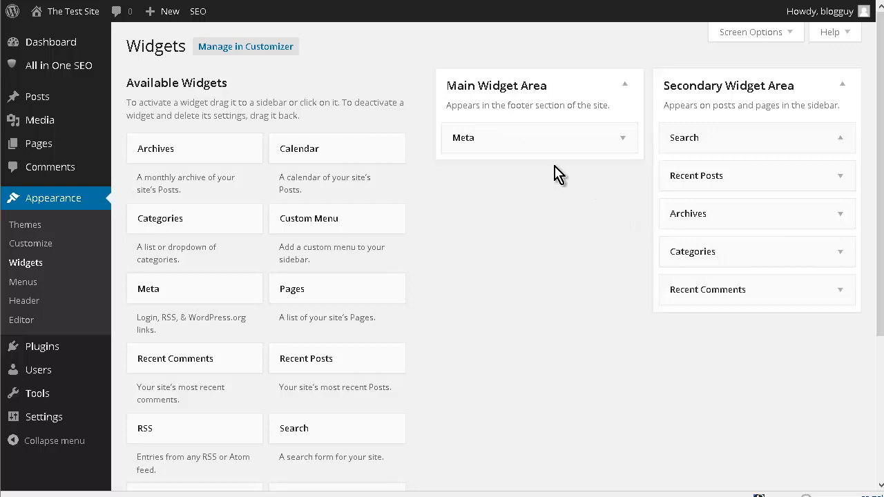
drag(523, 143, 261, 253)
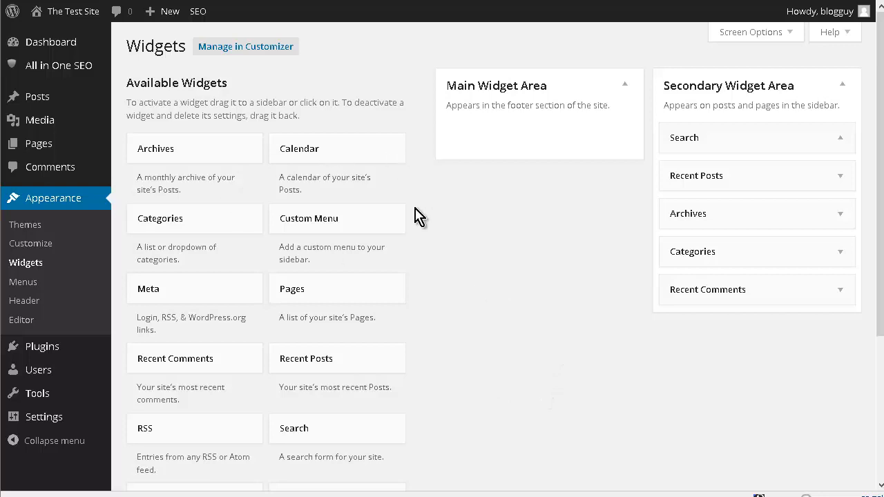
- Add a Tag Cloud widget below Recent Comments in the Secondary Widget Area
scroll(366, 247, down, 3)
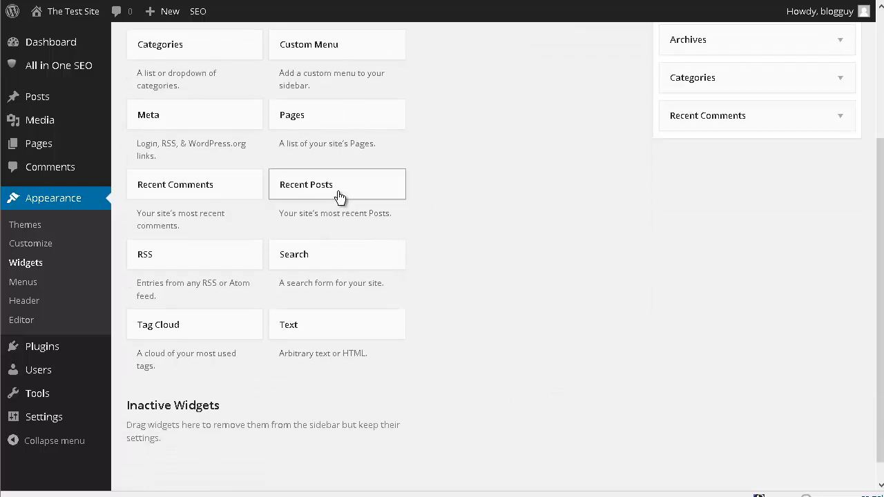
scroll(344, 199, down, 1)
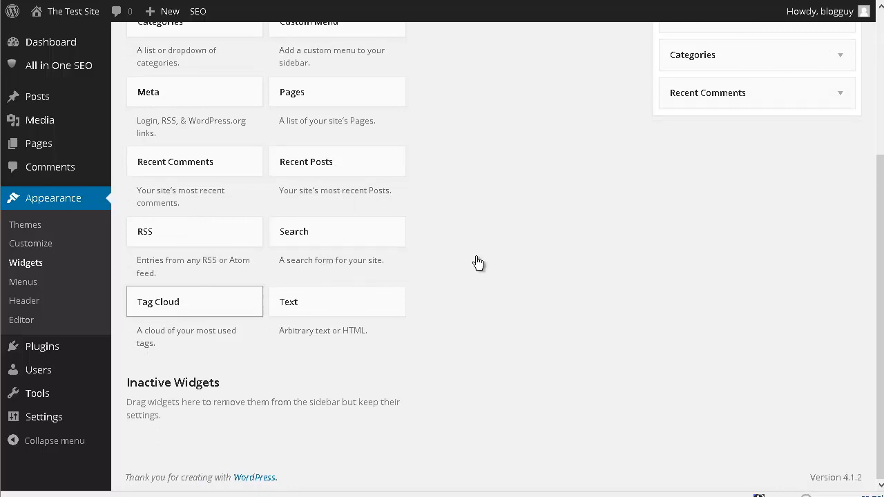
drag(478, 263, 722, 135)
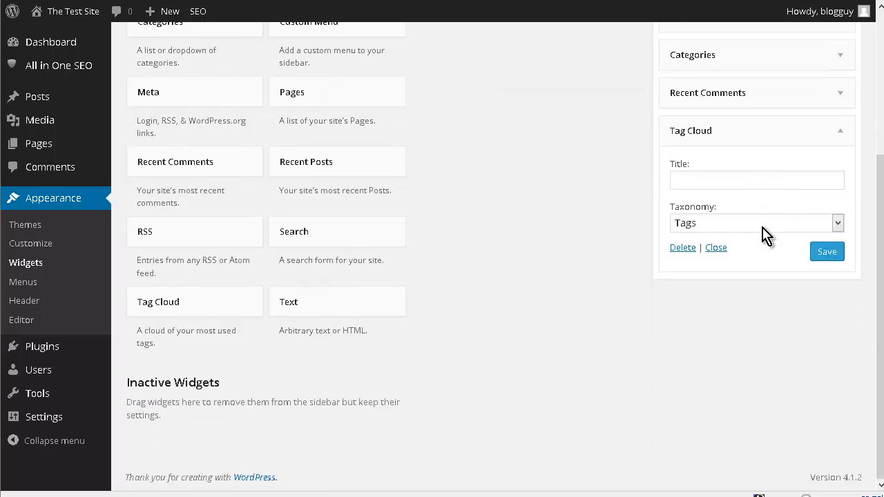
- Examine the options of the Archives widget in the Secondary Widget Area and collapse it again
scroll(760, 221, up, 3)
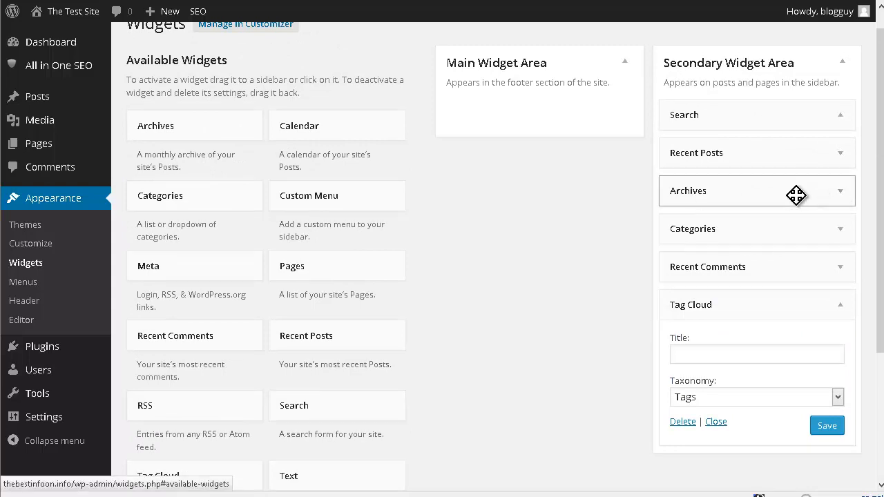
click(841, 194)
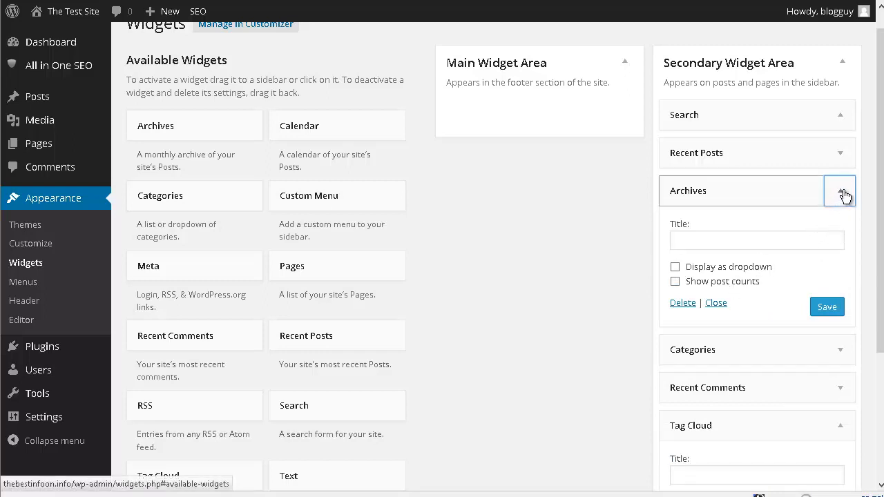
click(839, 196)
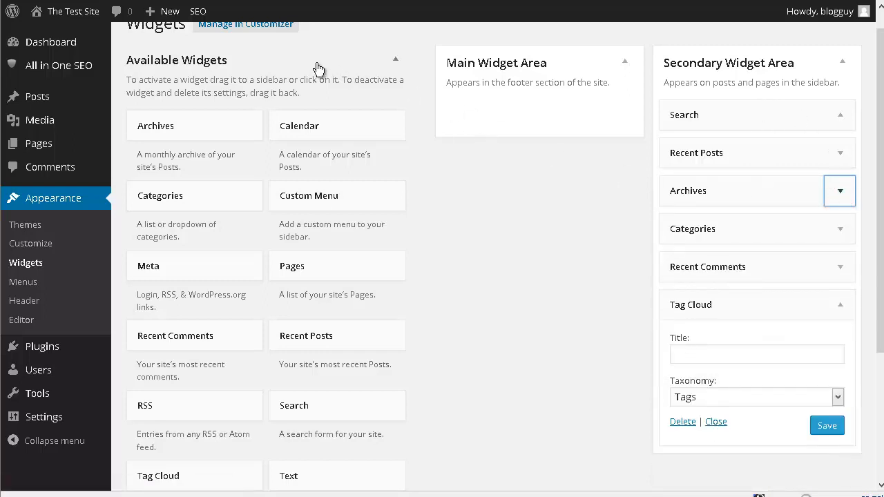
- View the site and check the rearranged sidebar widgets down to the tag cloud
mouse_move(59, 14)
click(52, 36)
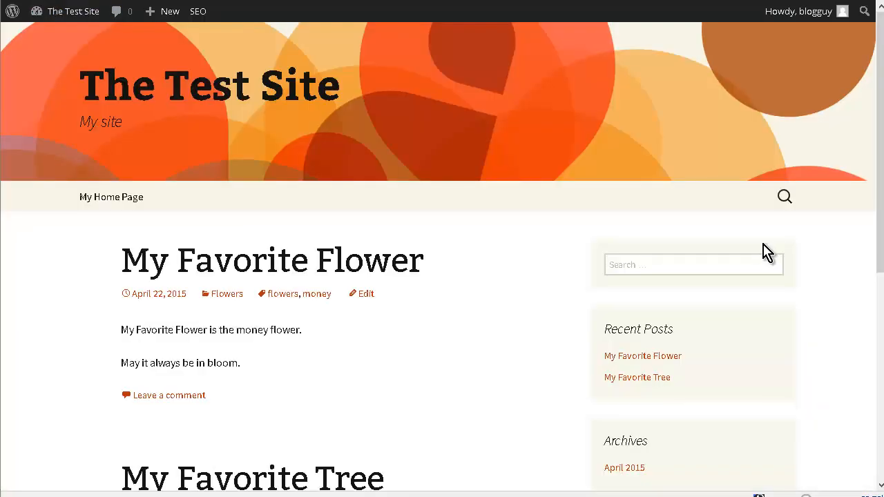
scroll(767, 252, down, 5)
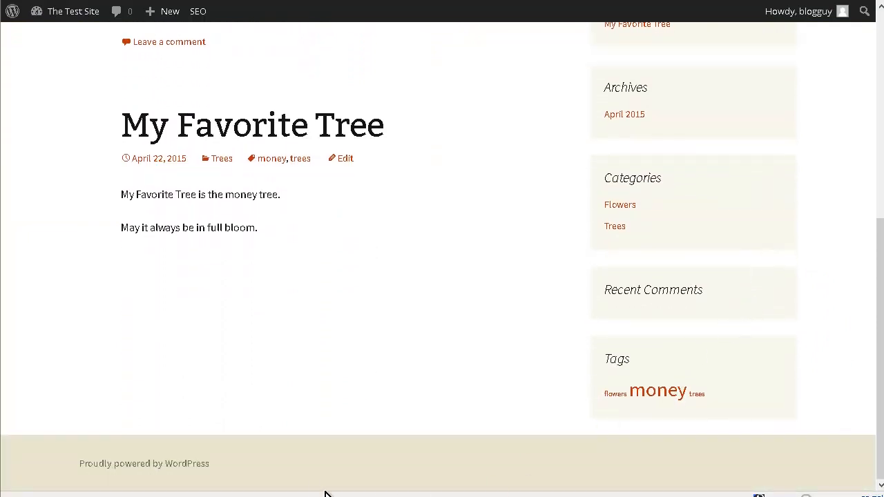
scroll(704, 321, up, 5)
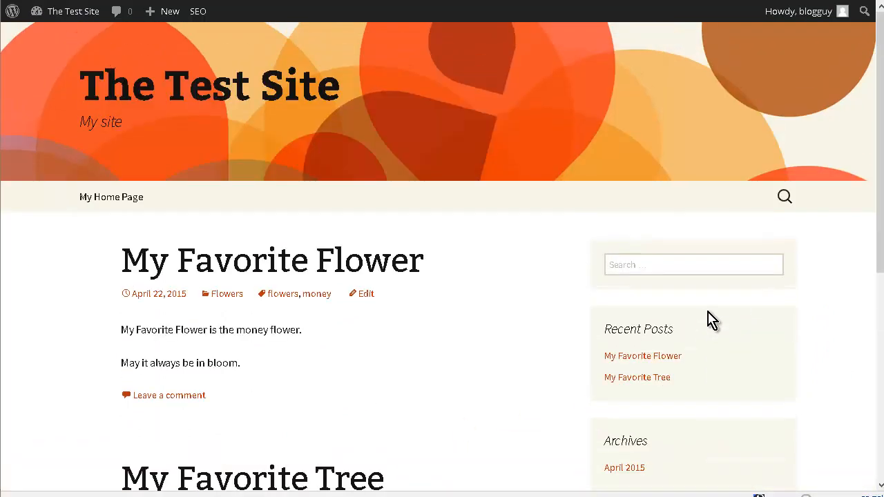